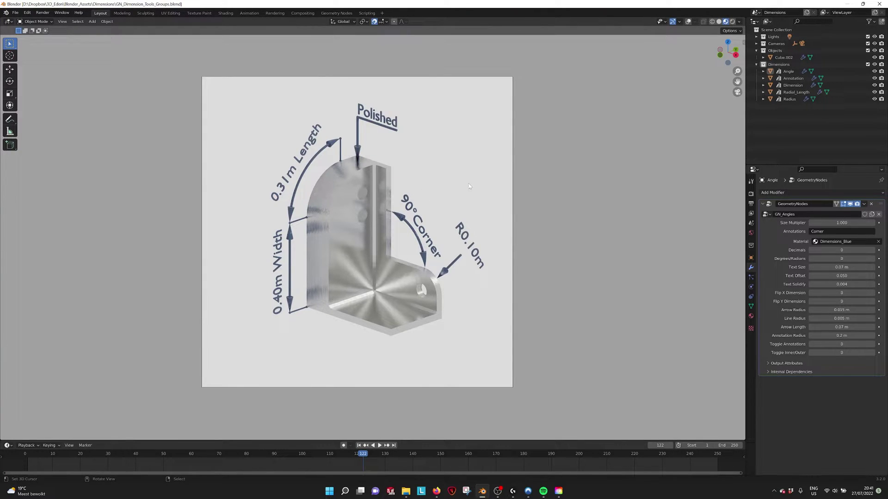
Exit camera view, orbit around the annotated bracket, and select the Polished annotation.
key(KP_0)
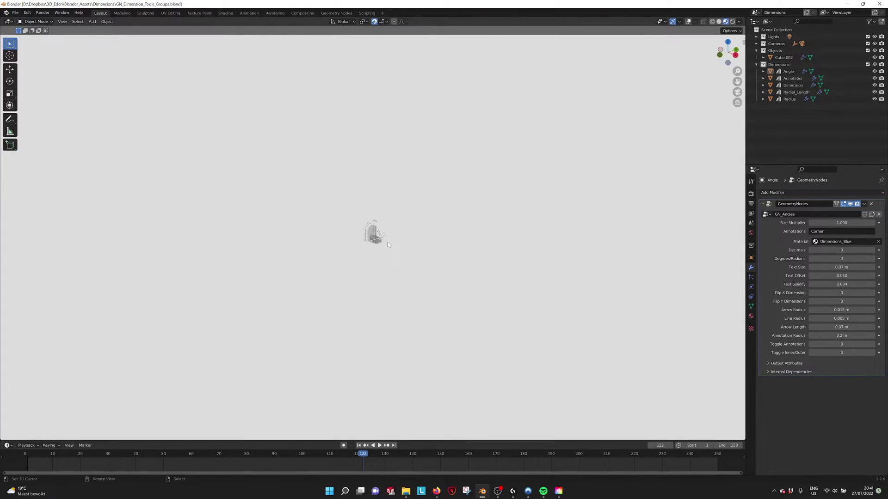
scroll(387, 242, up, 5)
scroll(361, 232, down, 1)
scroll(308, 253, down, 1)
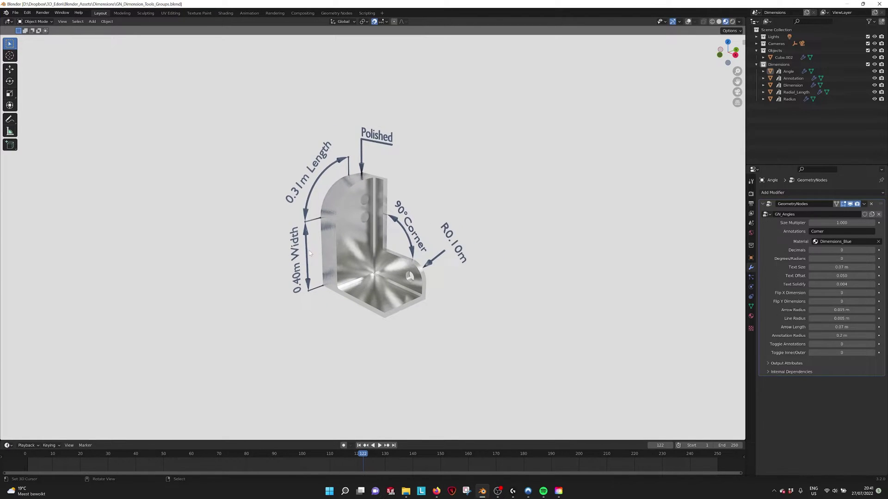
middle_drag(468, 239, 460, 236)
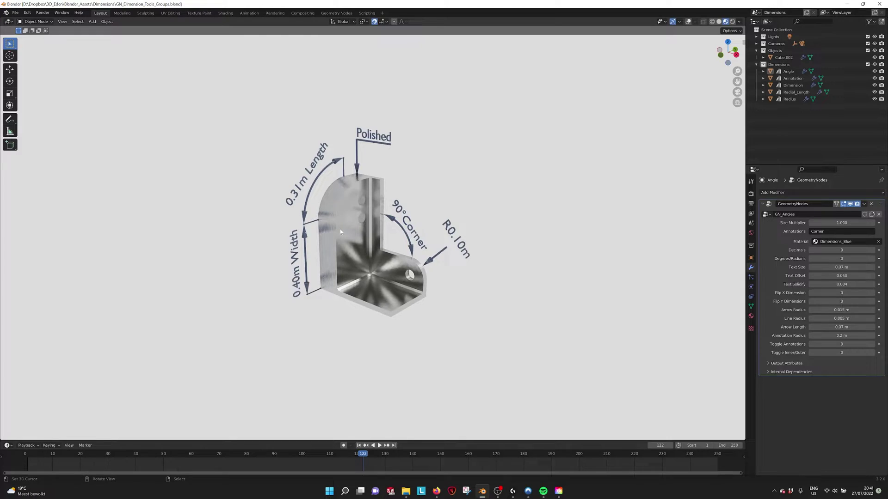
middle_drag(302, 235, 290, 238)
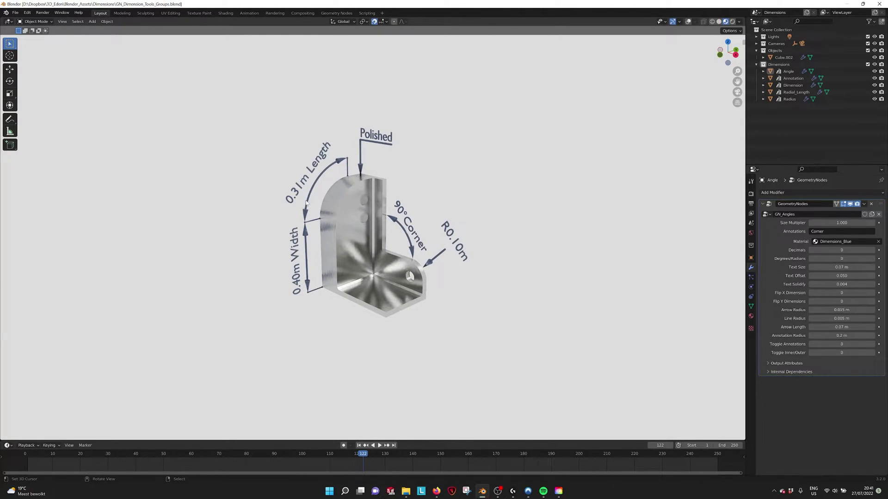
click(381, 135)
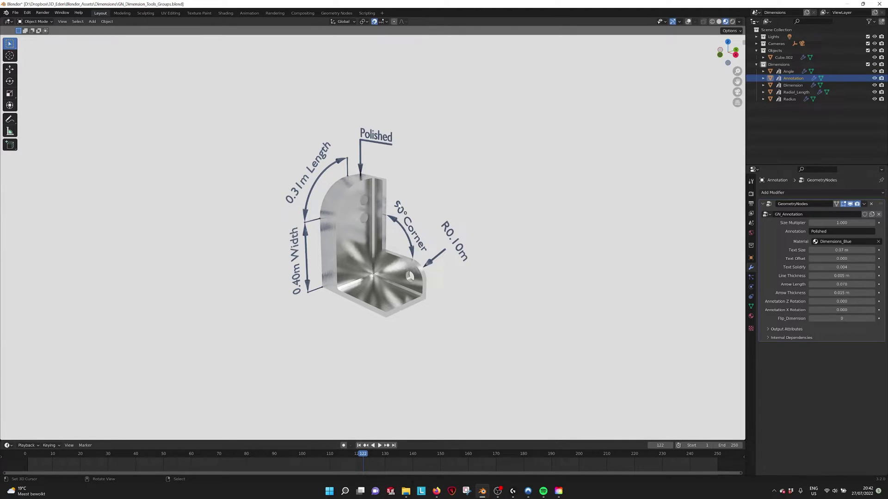
middle_drag(405, 213, 389, 221)
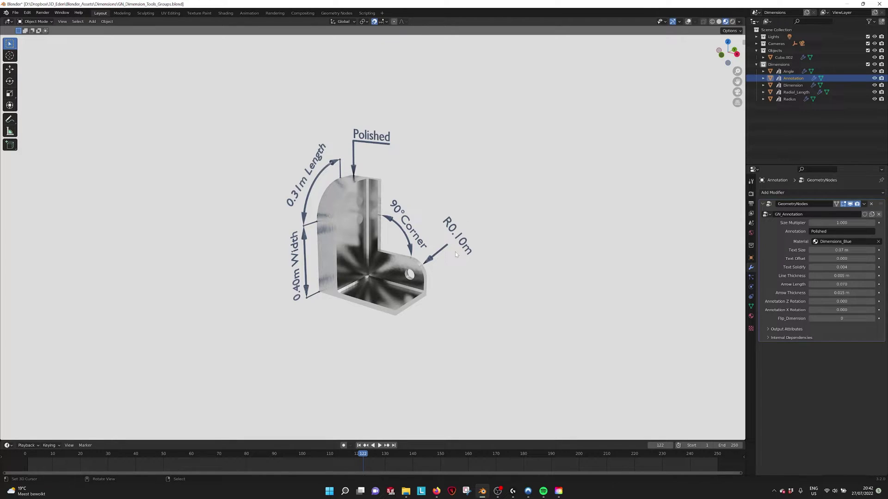
middle_drag(458, 252, 457, 248)
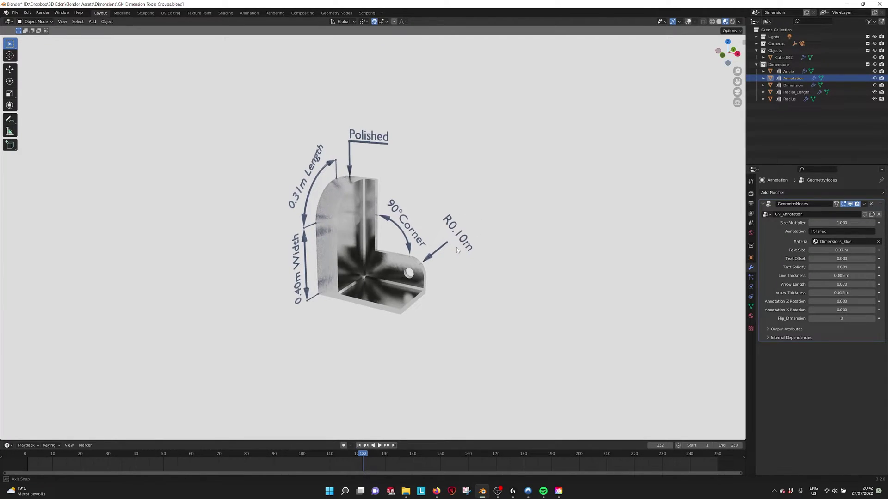
scroll(456, 248, up, 2)
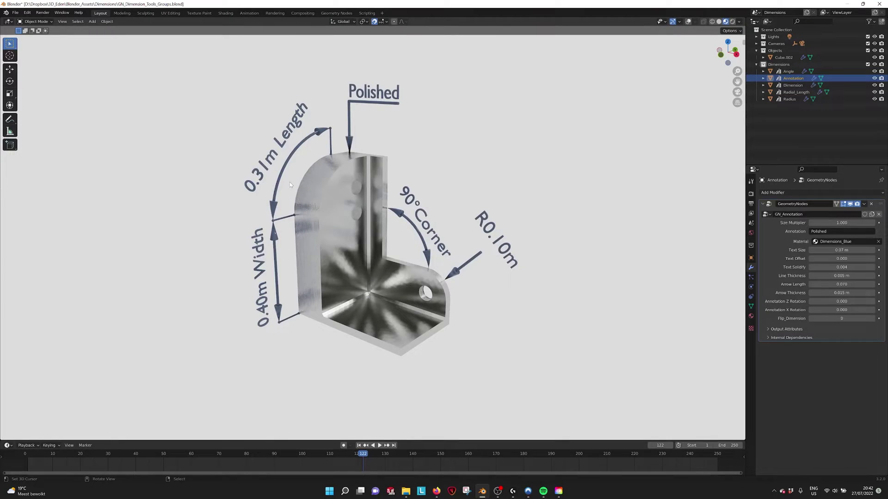
Enable viewport overlays and switch the bracket to Solid shading.
click(688, 21)
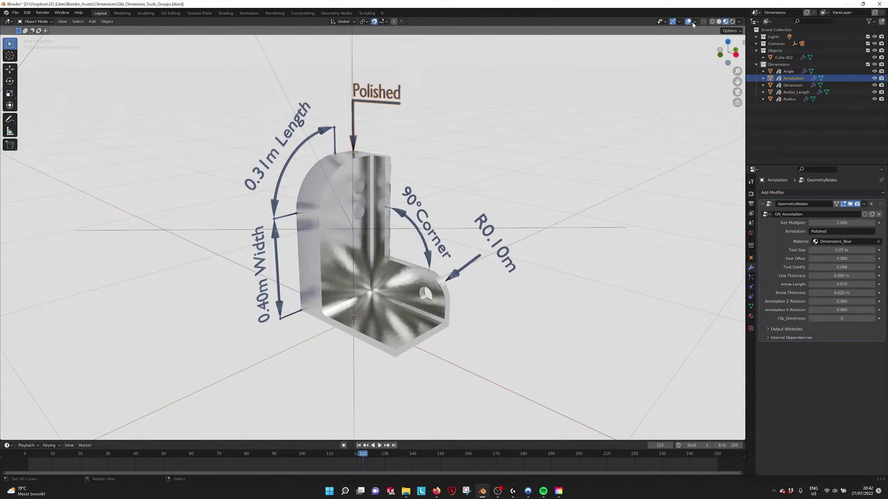
click(719, 22)
shift+middle_drag(238, 254, 263, 250)
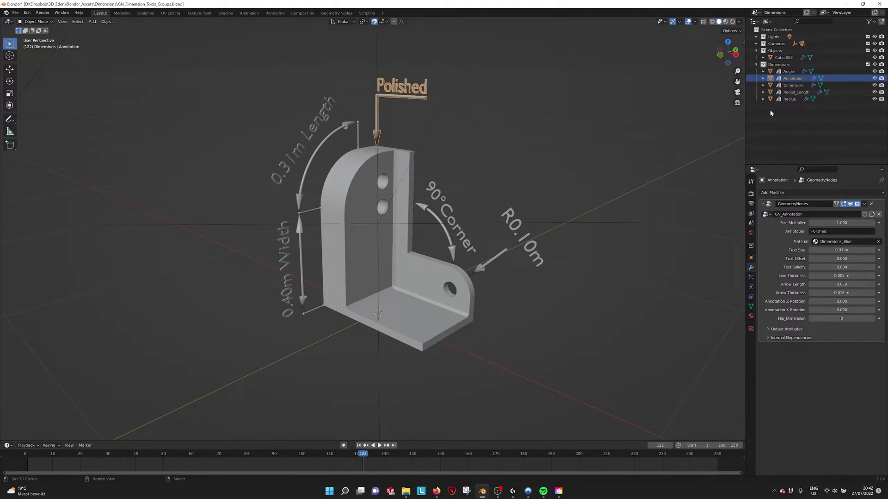
Hide the Angle, Annotation, Radial_Length and Radius objects, then select the Width Dimension.
click(875, 72)
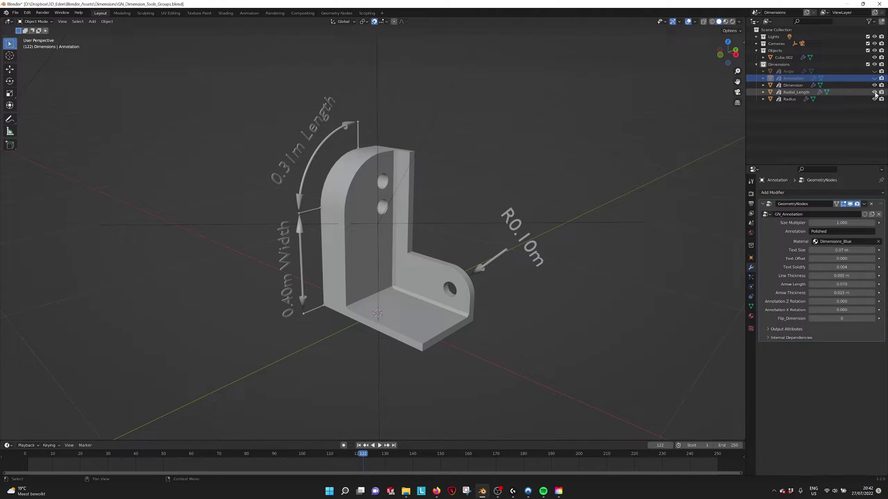
click(875, 93)
click(875, 99)
click(793, 85)
scroll(363, 230, up, 1)
shift+middle_drag(363, 230, 445, 203)
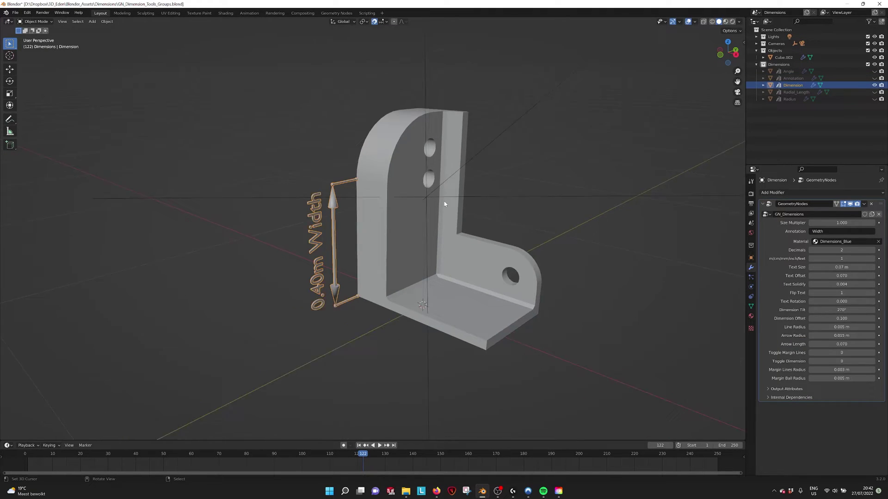
scroll(445, 203, up, 2)
Edit the Width dimension with X-ray on and snapping set to Vertex.
key(Tab)
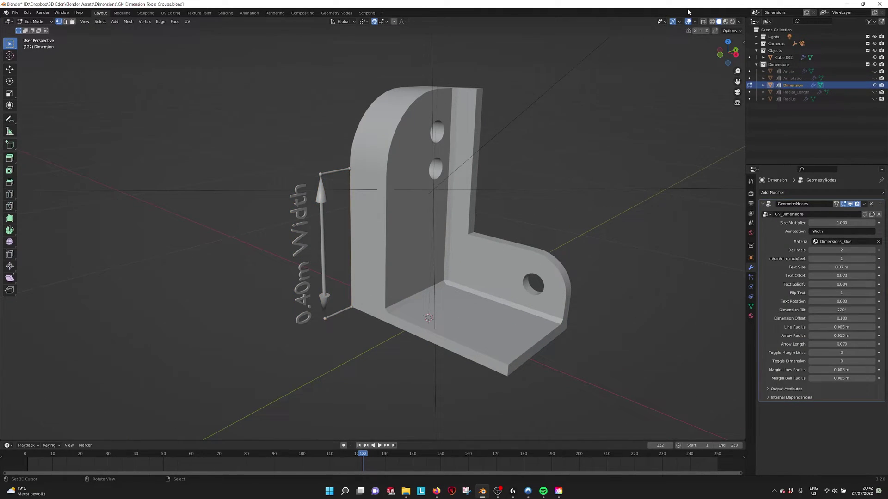
click(702, 22)
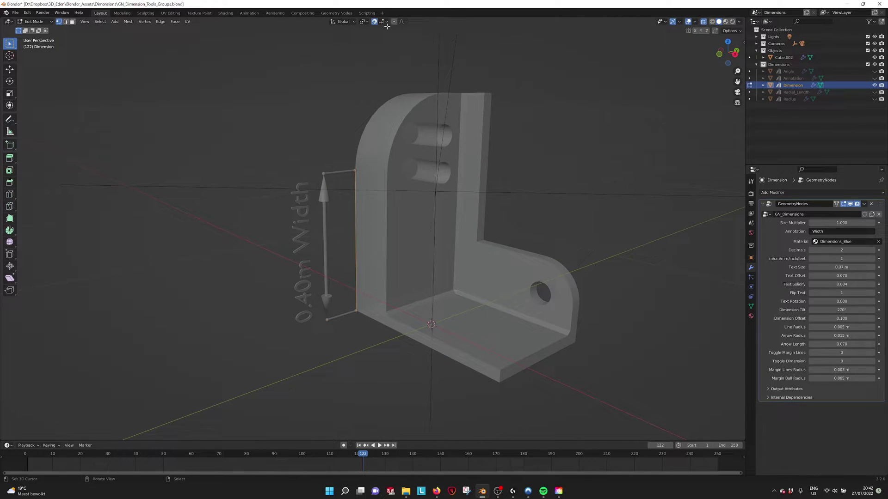
click(382, 22)
click(364, 49)
Snap the Width dimension's end vertex onto the bracket's corner.
middle_drag(364, 218, 308, 270)
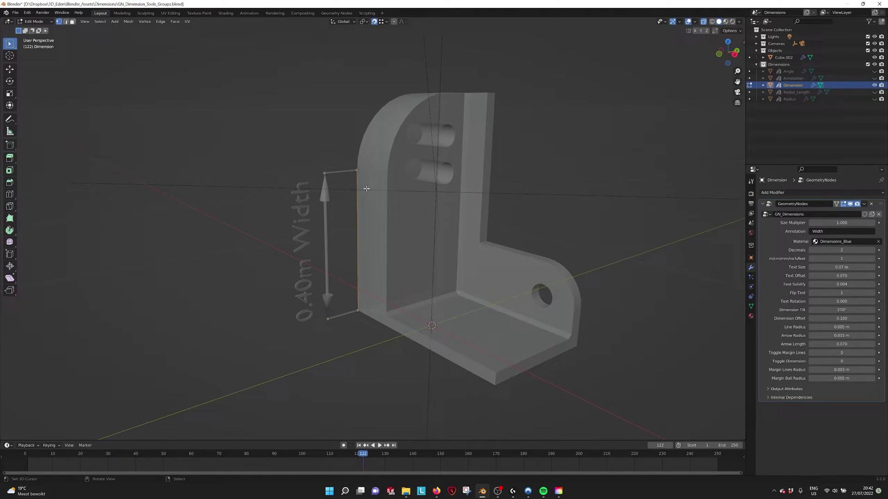
middle_drag(356, 245, 310, 268)
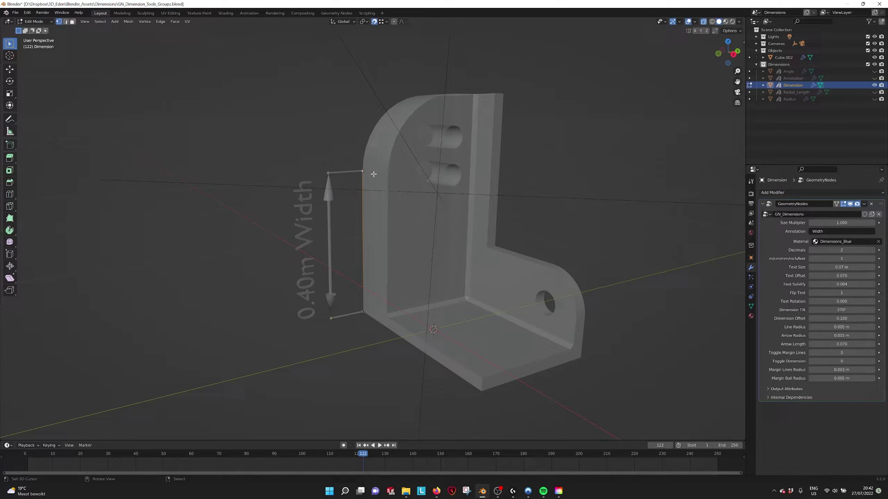
middle_drag(359, 169, 368, 173)
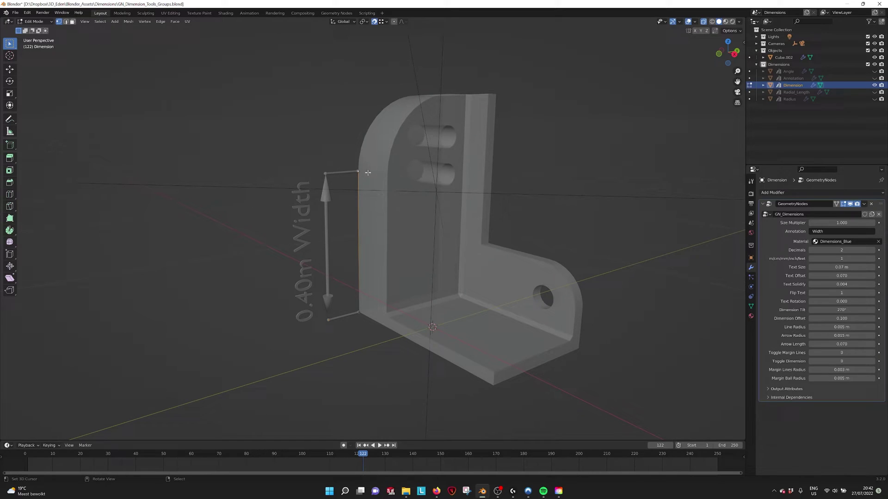
key(g)
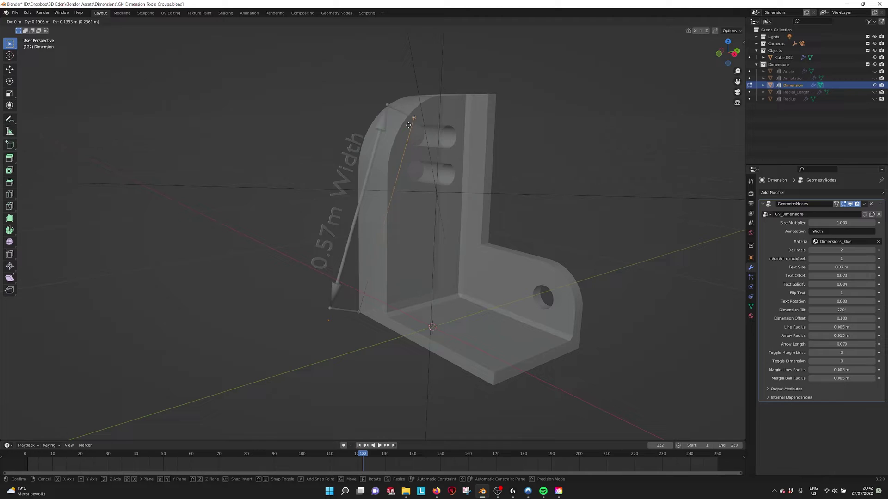
click(353, 178)
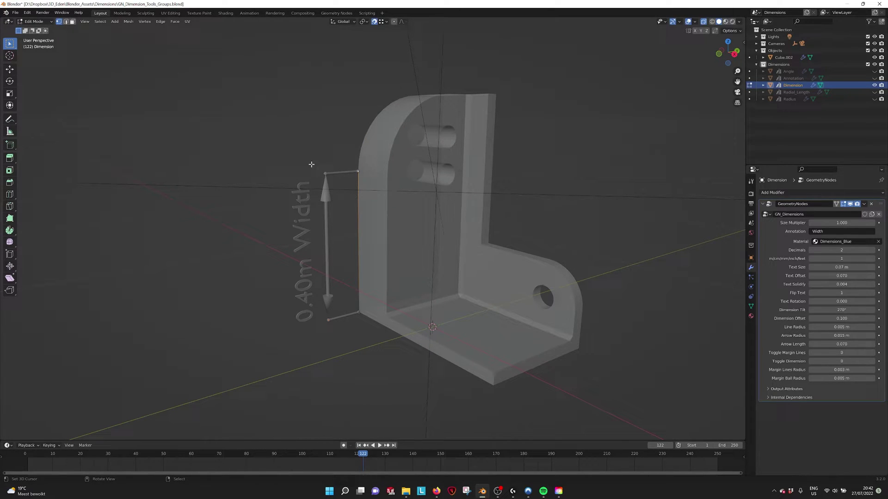
scroll(361, 215, down, 3)
Reselect the Width dimension and place a Shift+D duplicate beside the bracket.
key(Tab)
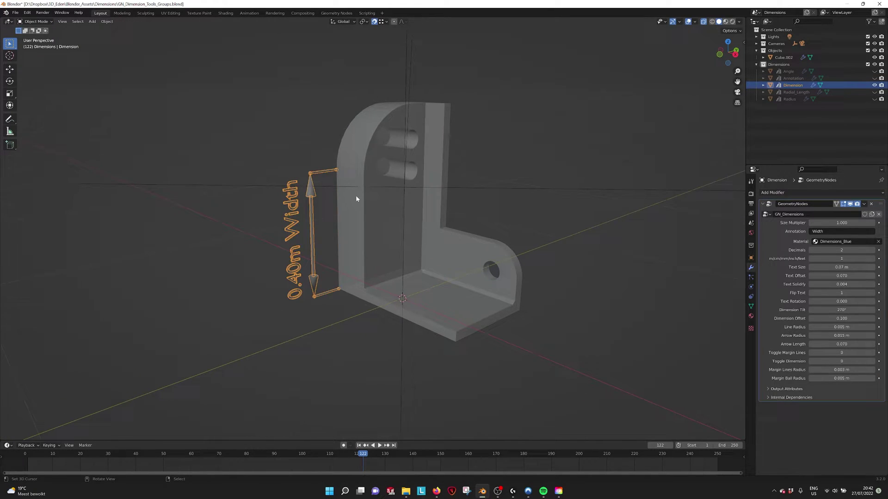
key(Tab)
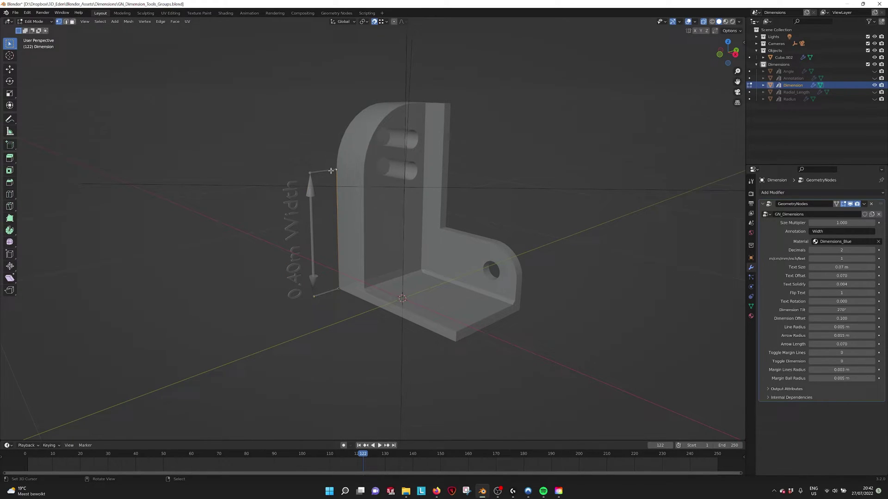
key(Tab)
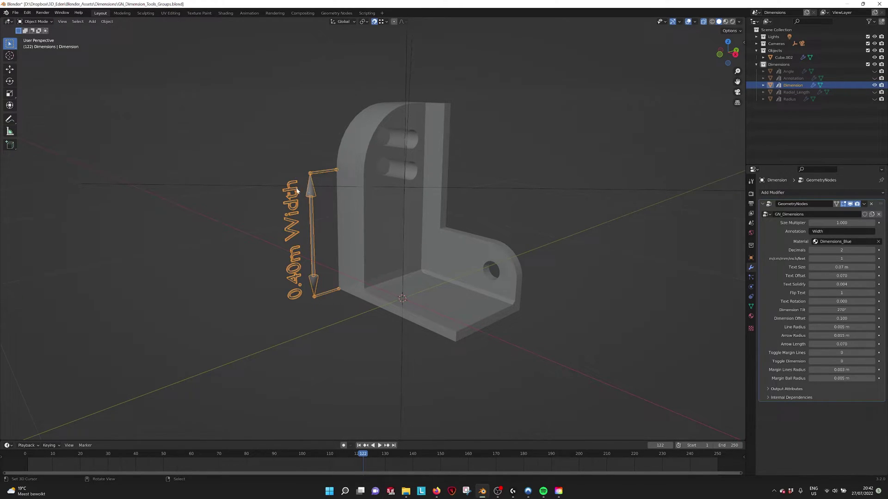
click(327, 196)
key(shift)
key(shift+d)
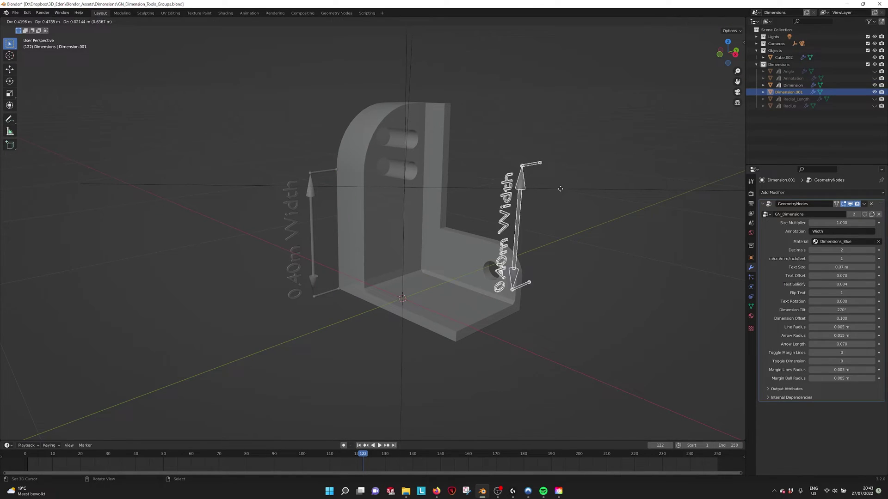
click(585, 163)
Move the copy's endpoints onto the upright edge, from top corner to inner bend.
mouse_move(584, 163)
middle_down()
mouse_move(610, 192)
mouse_move(571, 279)
middle_up()
key(Tab)
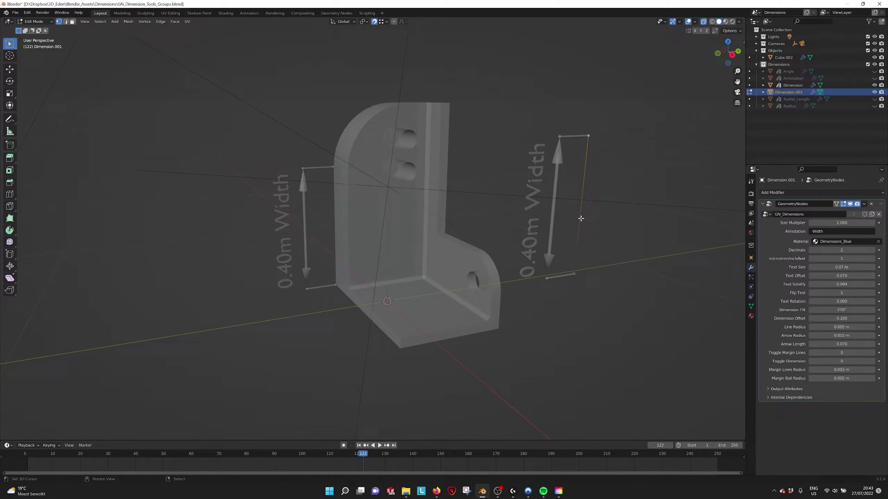
click(573, 277)
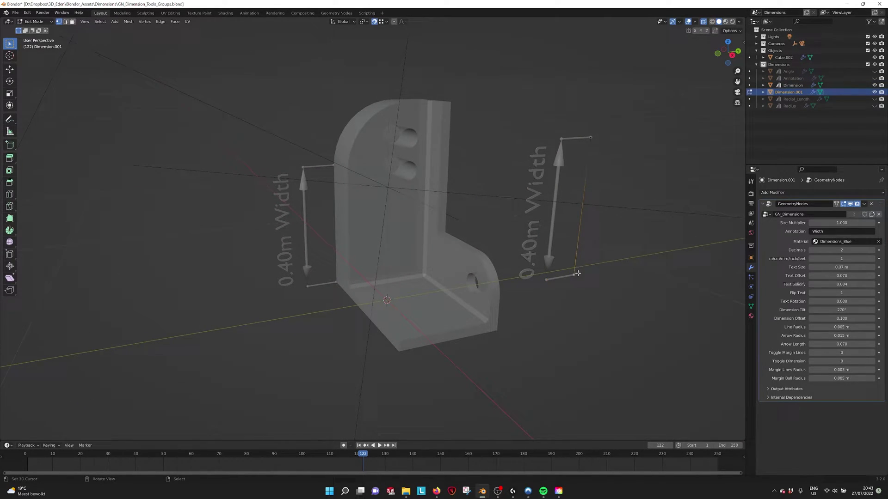
key(g)
click(587, 138)
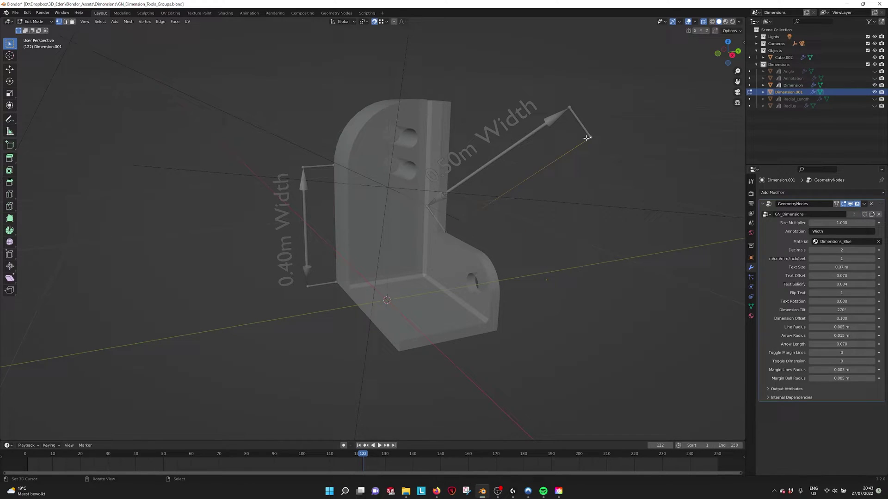
key(g)
click(455, 98)
mouse_move(455, 97)
middle_down()
mouse_move(450, 168)
mouse_move(435, 136)
middle_up()
key(Tab)
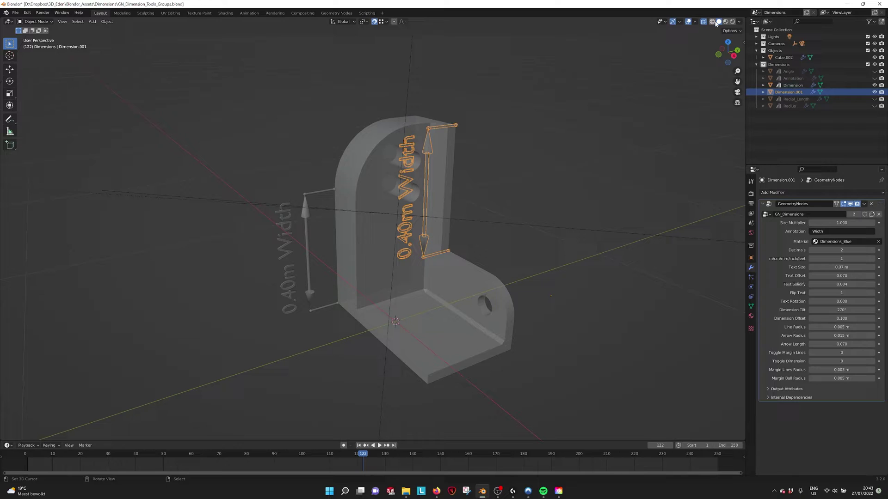
In Material Preview, tilt the second Width dimension and set Flip Text to 0.
click(726, 22)
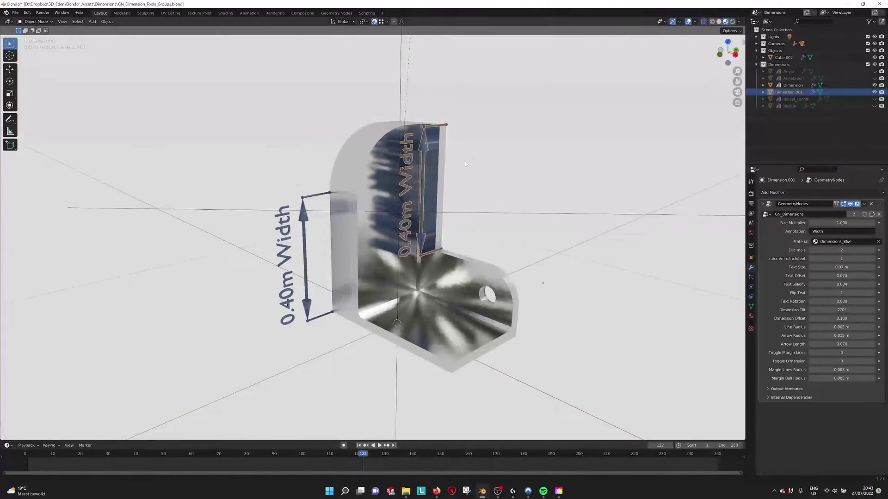
middle_drag(465, 162, 413, 167)
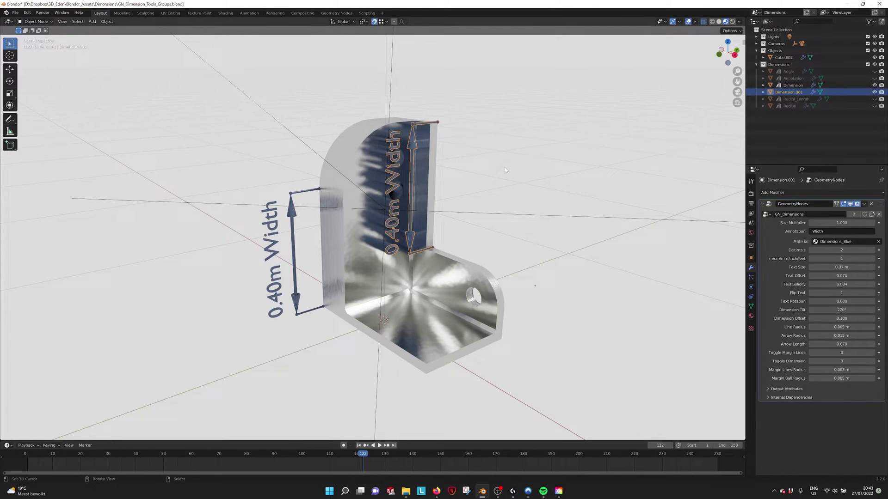
mouse_move(402, 160)
middle_down()
mouse_move(375, 158)
mouse_move(467, 188)
mouse_move(399, 243)
middle_up()
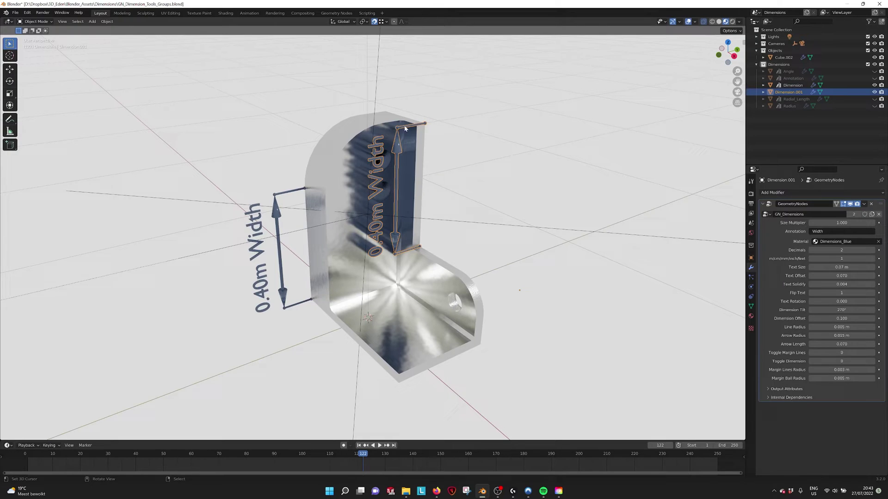
drag(841, 310, 871, 310)
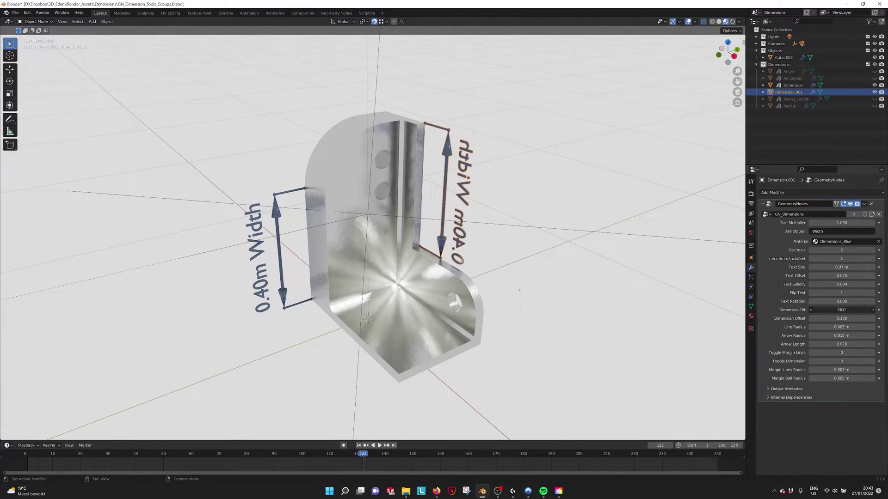
click(811, 294)
Hide Dimension.001 and show the Polished annotation.
middle_drag(478, 230, 449, 220)
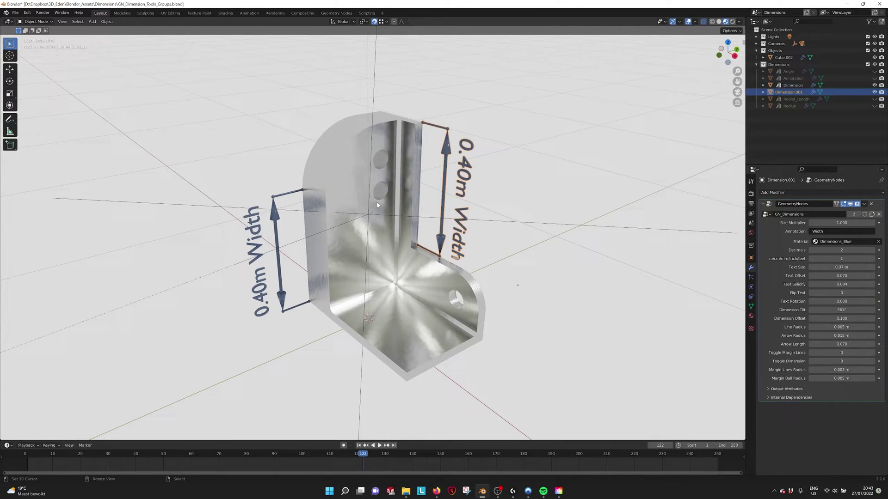
middle_drag(378, 204, 368, 202)
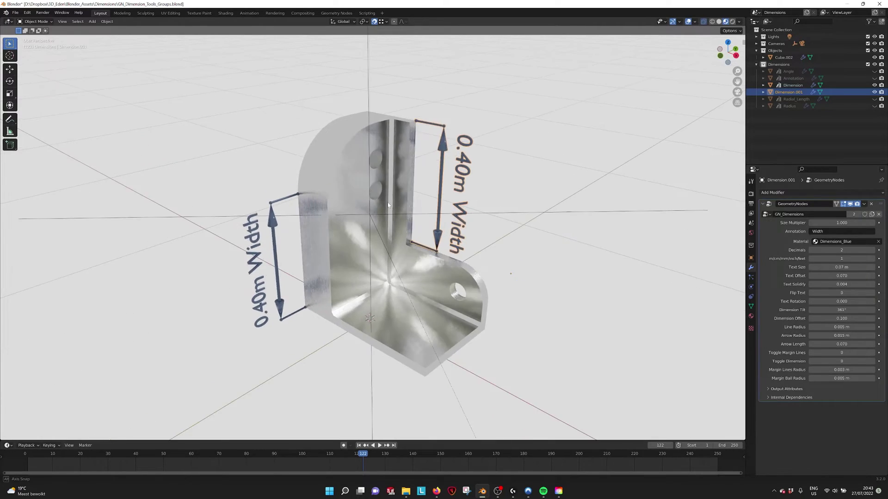
click(879, 92)
mouse_move(516, 118)
middle_down()
mouse_move(502, 111)
mouse_move(517, 105)
mouse_move(413, 139)
middle_up()
Return to Solid shading and place the annotation's arrow tip on the bracket's top.
click(718, 22)
click(413, 138)
key(Tab)
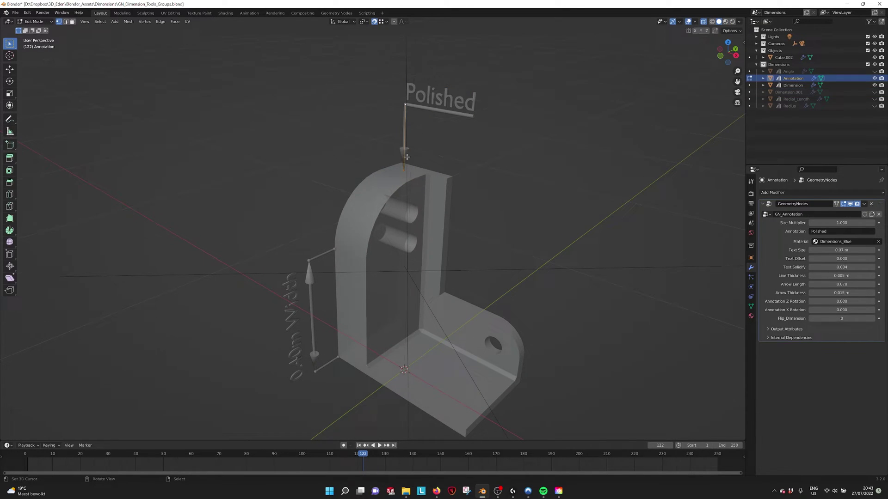
click(404, 168)
key(g)
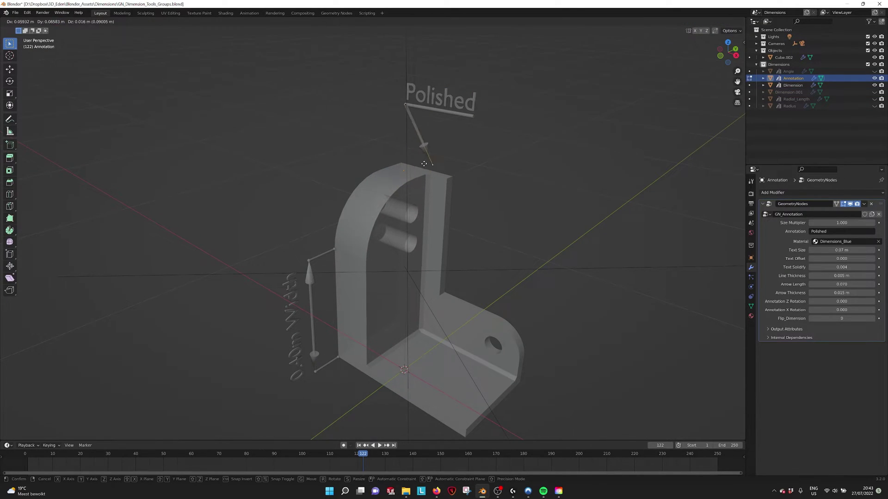
click(405, 167)
Move the text anchor directly above the arrow tip so the arrow points straight down.
click(406, 105)
key(g)
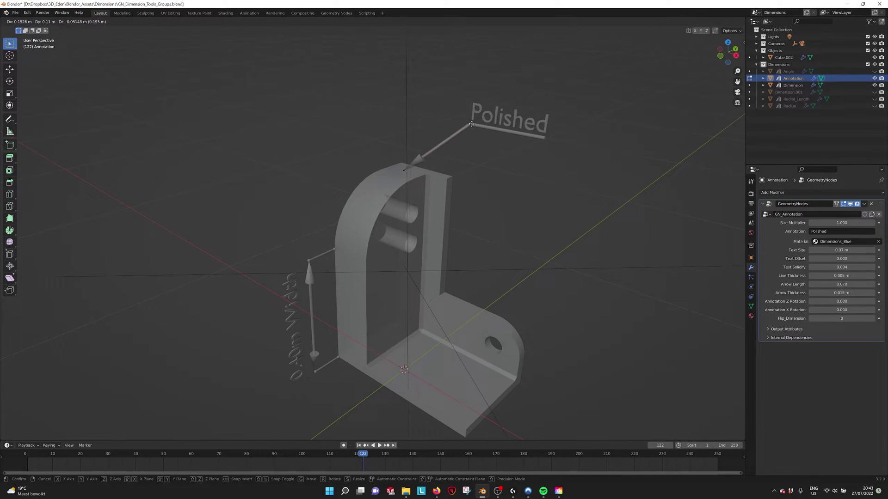
click(406, 105)
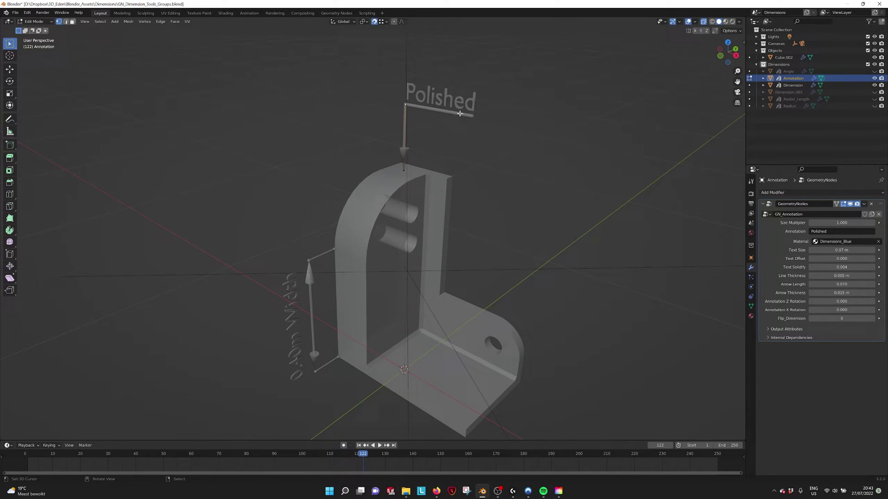
key(Tab)
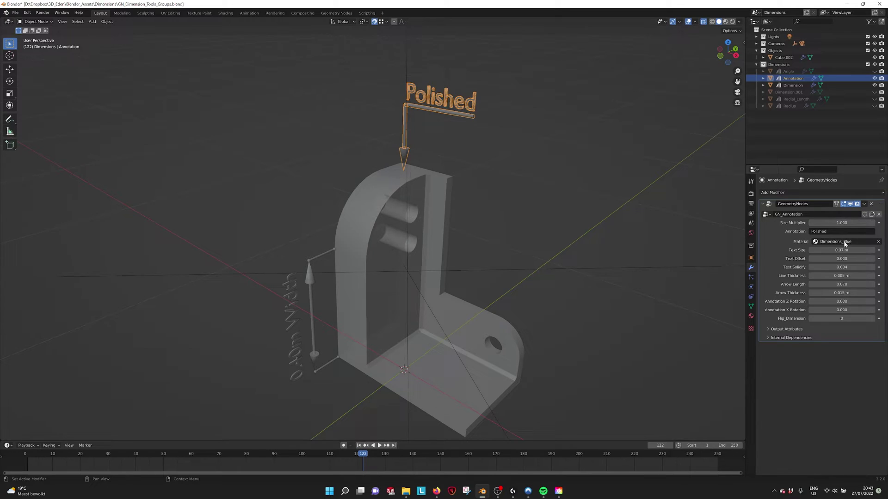
Change the annotation label from Polished to Brushed.
click(833, 230)
text(Bru)
key(Return)
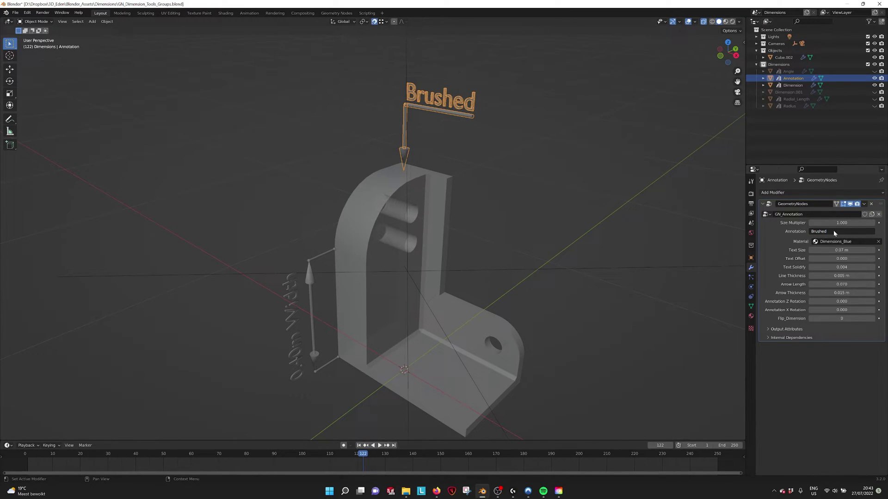
middle_drag(409, 108, 456, 182)
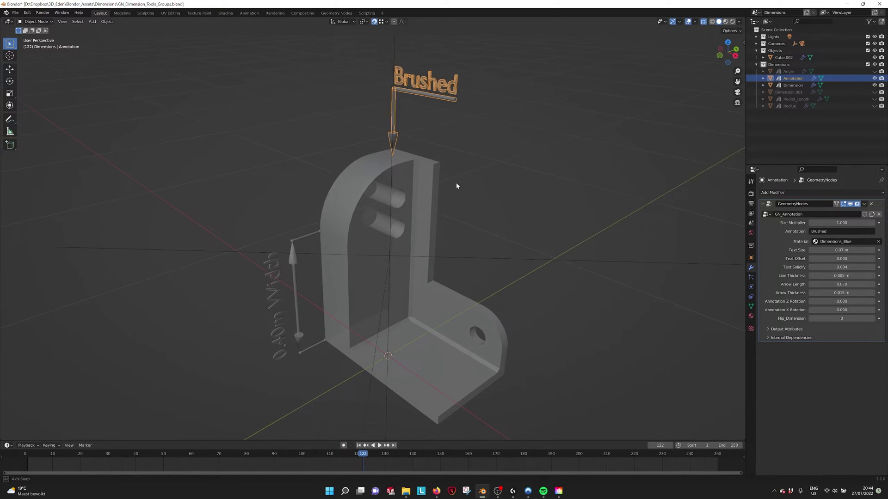
Hide the Brushed annotation, show the Angle dimension, and snap one point onto the bracket corner.
click(874, 78)
click(874, 71)
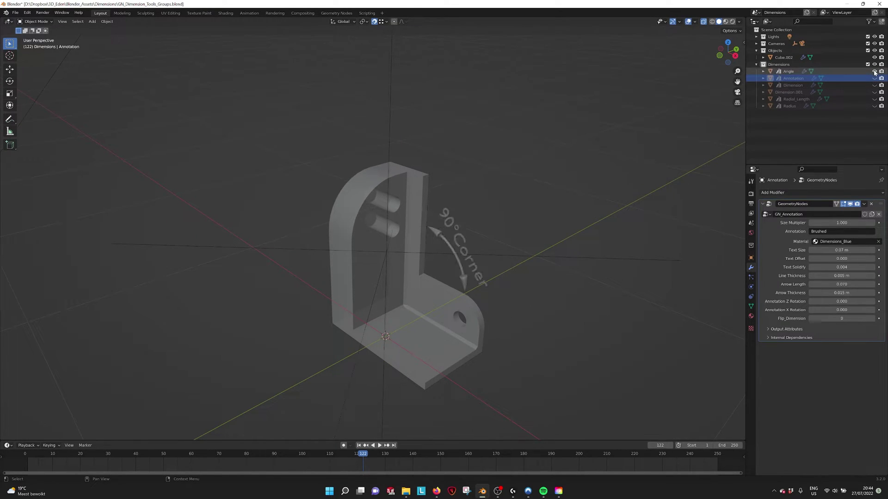
click(481, 244)
scroll(485, 229, up, 5)
middle_drag(548, 216, 550, 204)
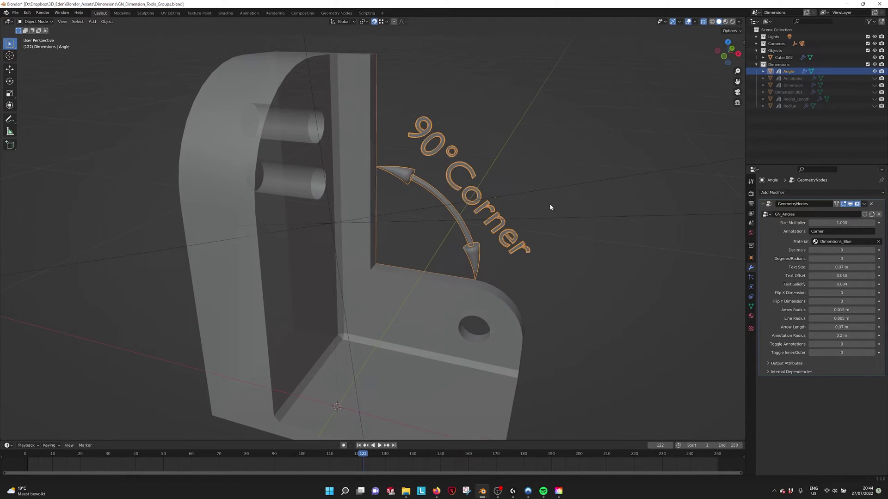
key(Tab)
click(471, 292)
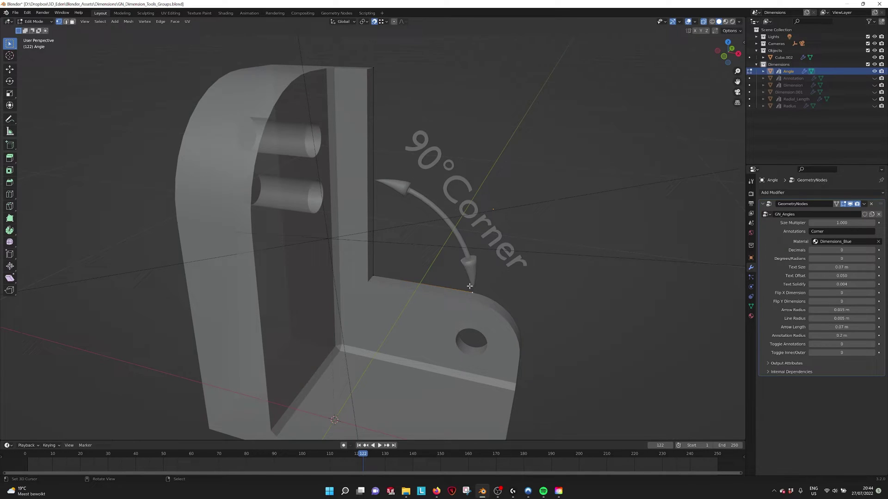
key(g)
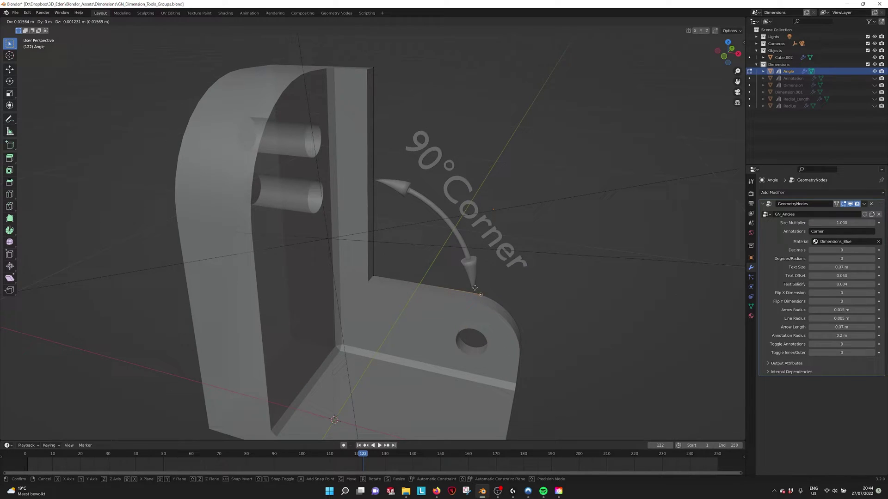
click(474, 288)
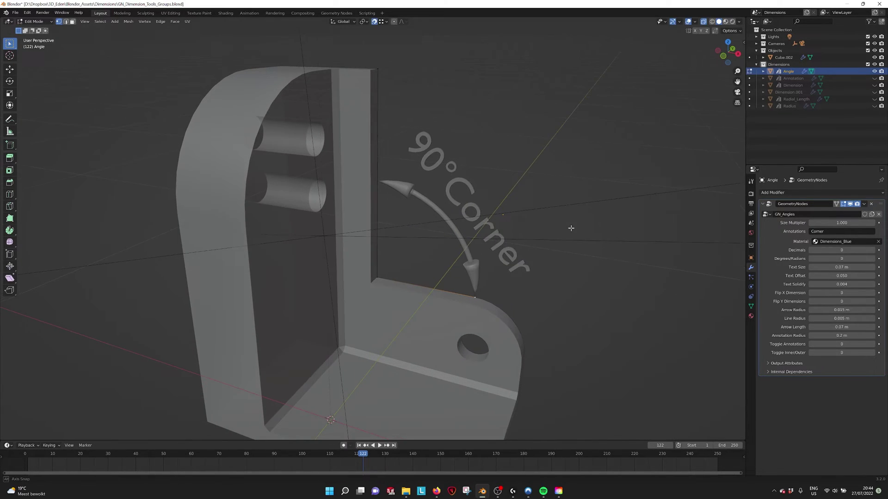
key(Tab)
Try the outer 270° angle and flips, reset them, and set Toggle Inner/Outer to 0.
mouse_move(570, 228)
middle_down()
mouse_move(512, 213)
mouse_move(514, 221)
middle_up()
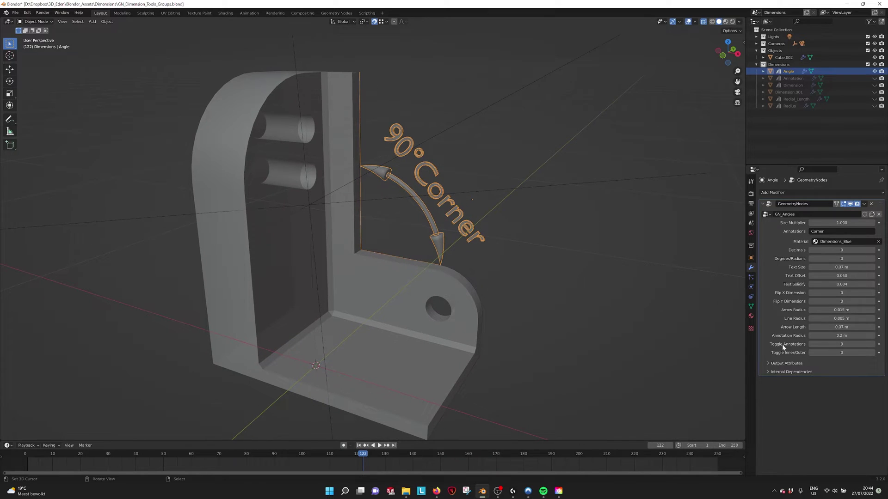
click(867, 353)
middle_drag(558, 259, 570, 280)
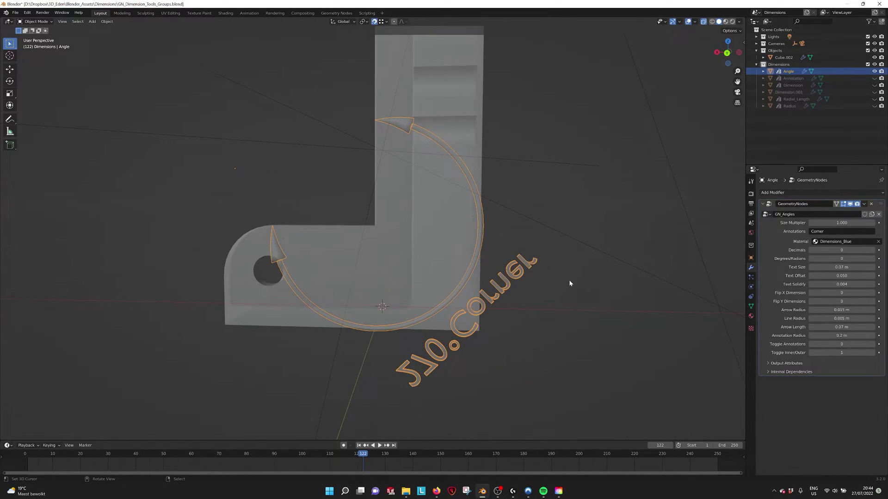
click(873, 302)
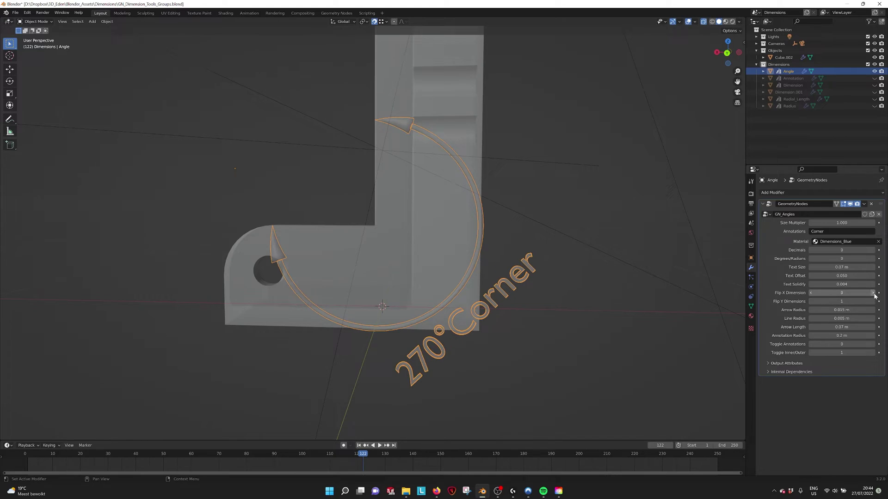
click(810, 293)
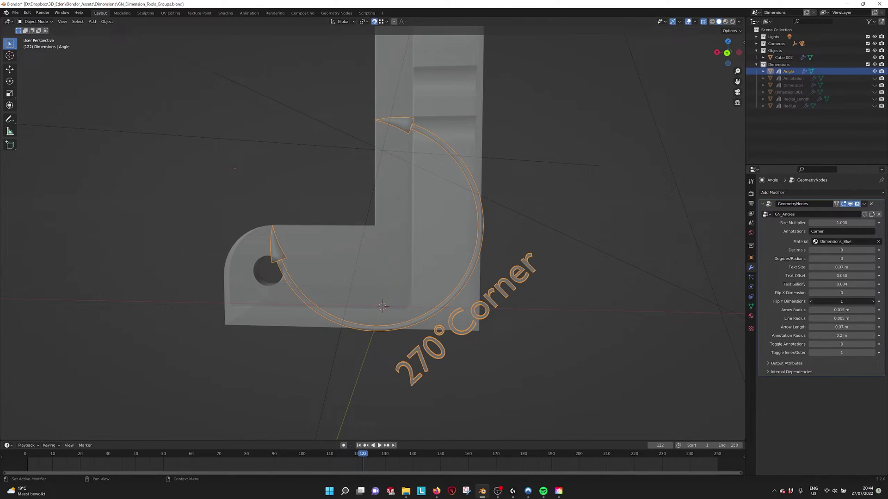
mouse_move(418, 275)
middle_down()
mouse_move(523, 284)
mouse_move(332, 192)
mouse_move(455, 211)
mouse_move(454, 232)
middle_up()
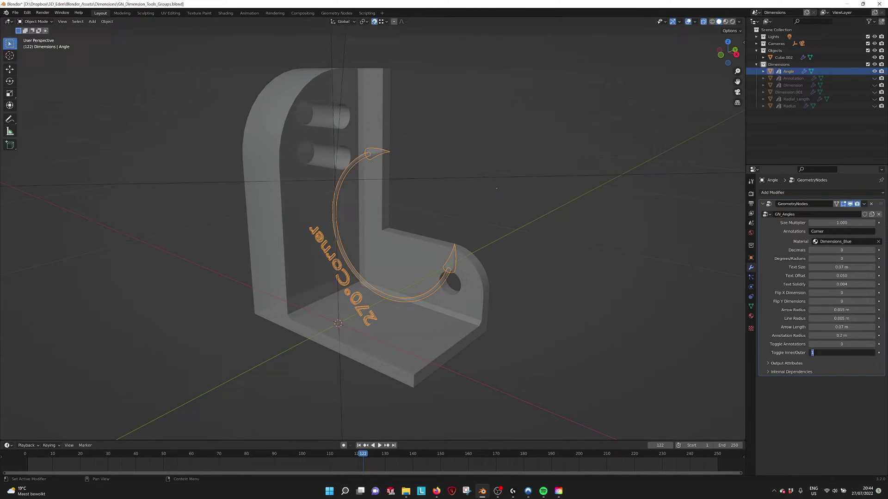
click(811, 353)
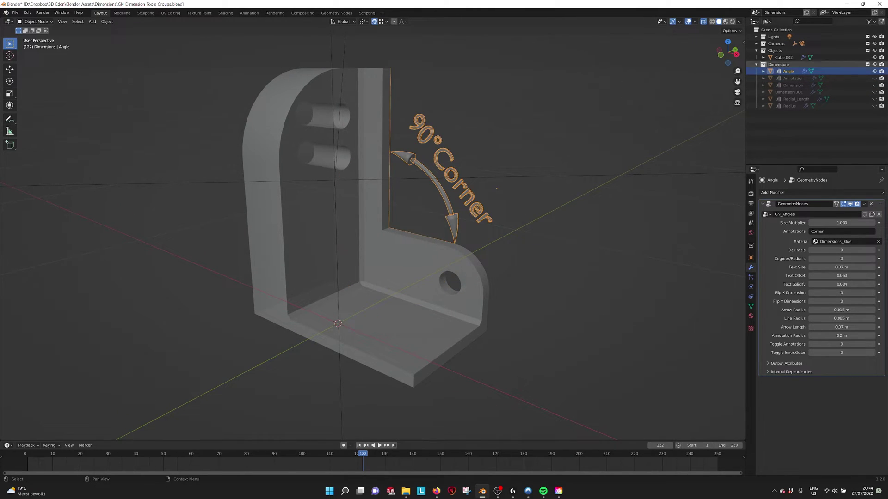
Hide the Angle dimension, then show and select the Radial_Length dimension.
click(874, 71)
click(874, 99)
mouse_move(488, 129)
middle_down()
mouse_move(456, 148)
mouse_move(390, 157)
mouse_move(357, 217)
middle_up()
click(392, 158)
Move the arc-length end point onto the rounded top edge so it reads 0.31m.
key(Tab)
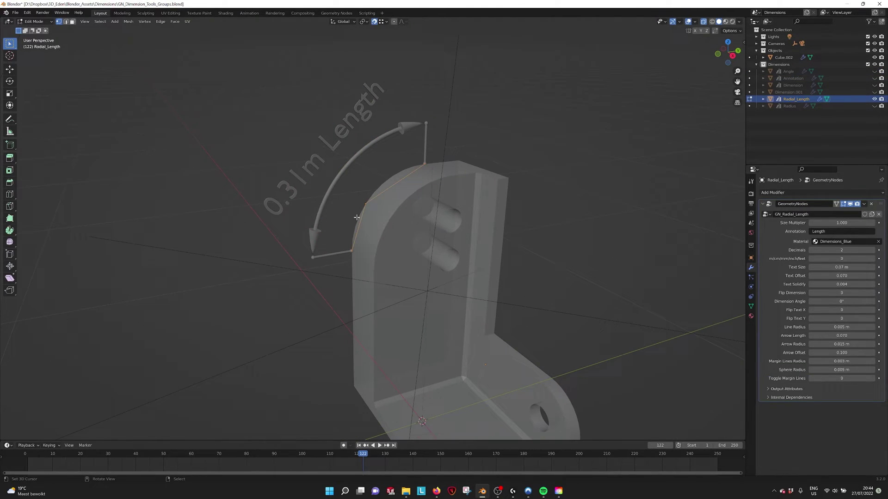
key(g)
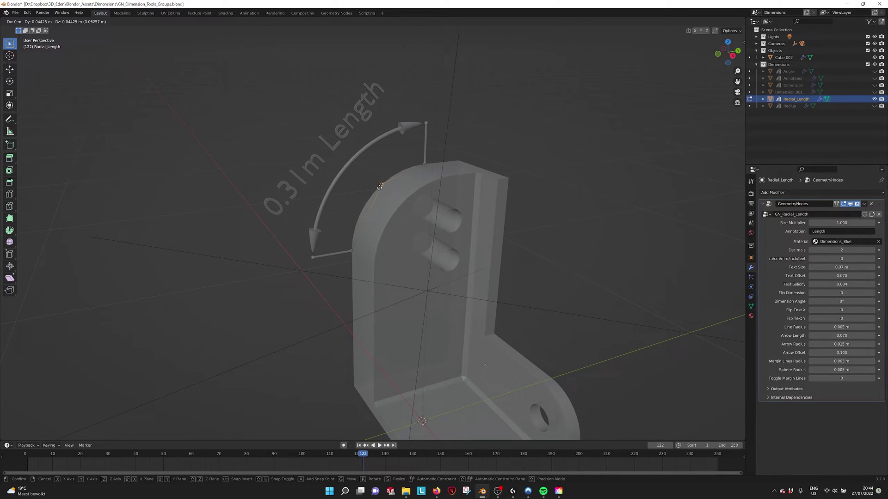
click(380, 187)
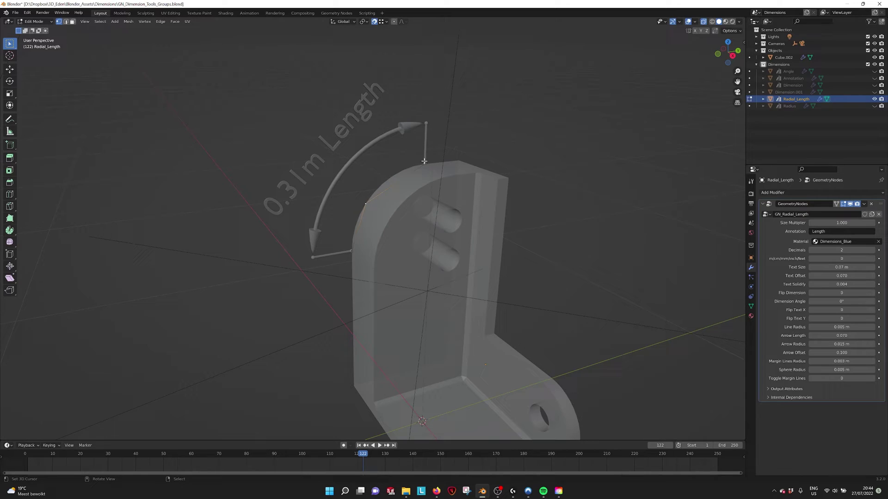
key(g)
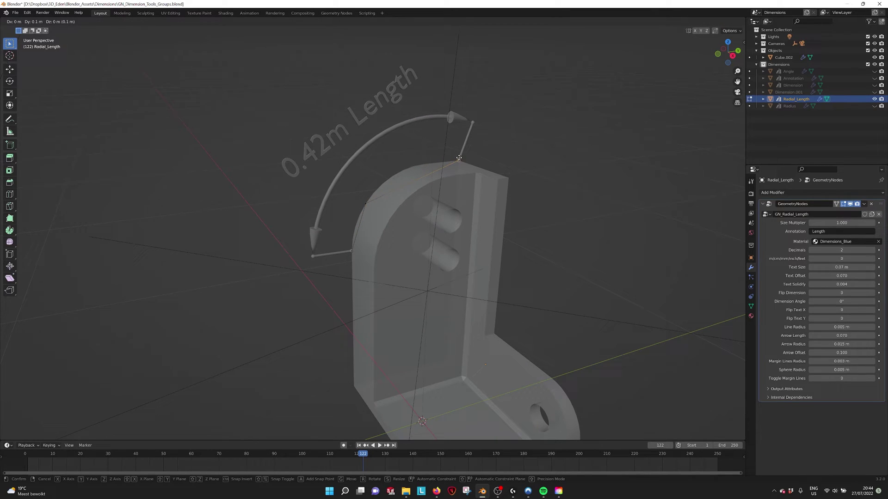
click(379, 181)
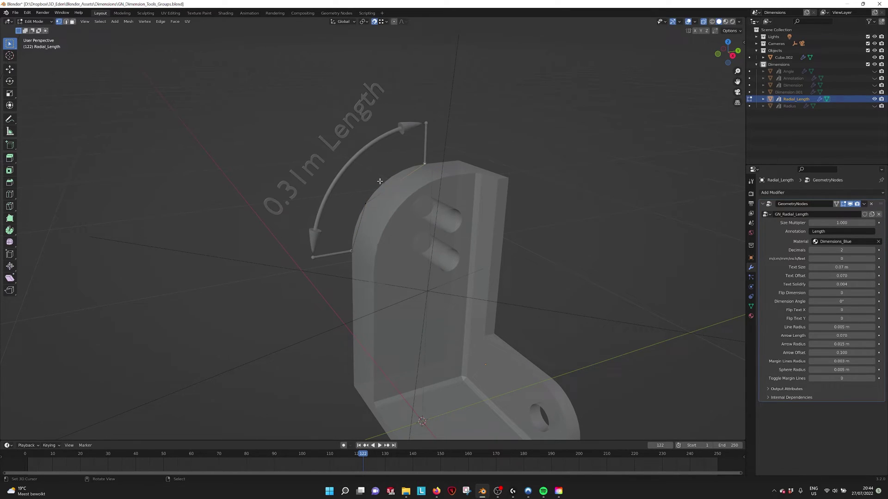
key(Tab)
scroll(422, 188, down, 2)
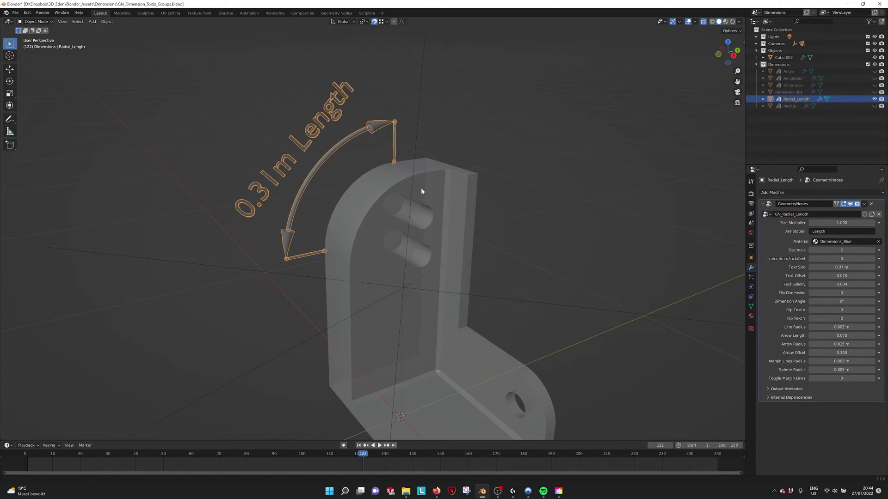
Hide the arc-length dimension and select the Radius dimension.
click(874, 99)
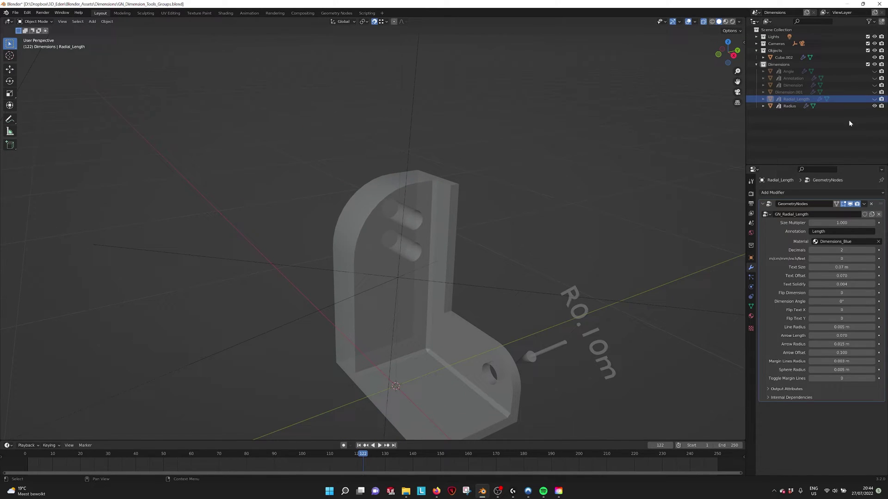
click(788, 106)
middle_drag(467, 212, 491, 252)
scroll(491, 252, up, 3)
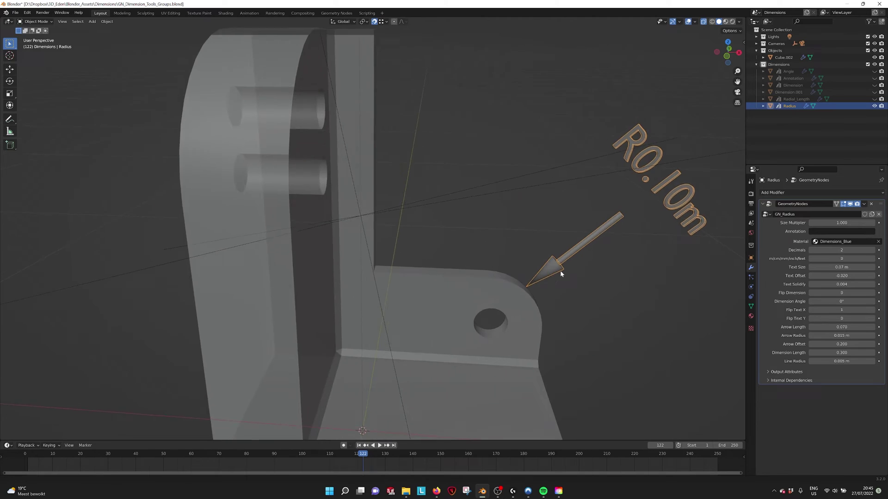
middle_drag(561, 273, 423, 270)
Move the R0.10m arrow tip onto the lower flange's rounded corner.
key(Tab)
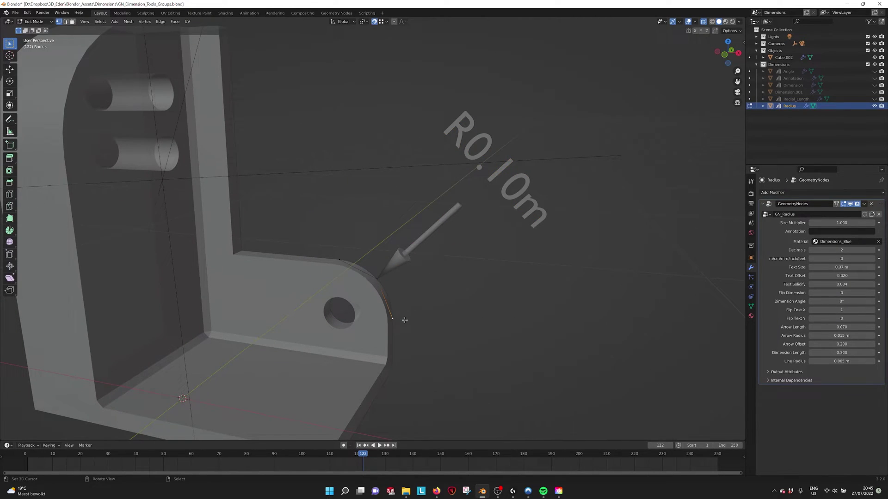
key(g)
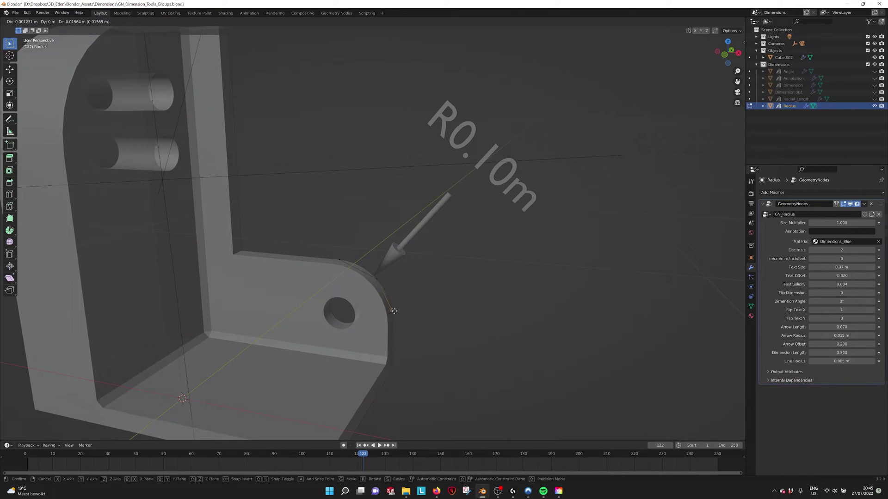
click(393, 314)
key(Tab)
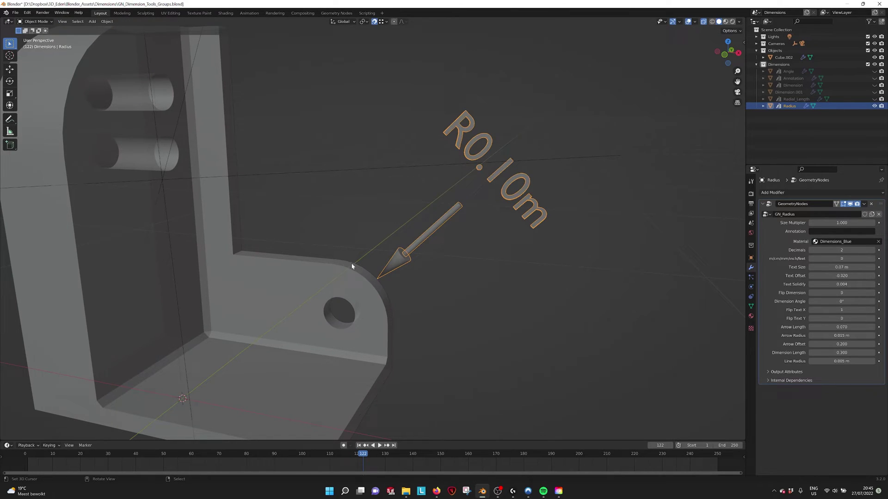
mouse_move(354, 287)
middle_down()
mouse_move(387, 286)
mouse_move(453, 262)
middle_up()
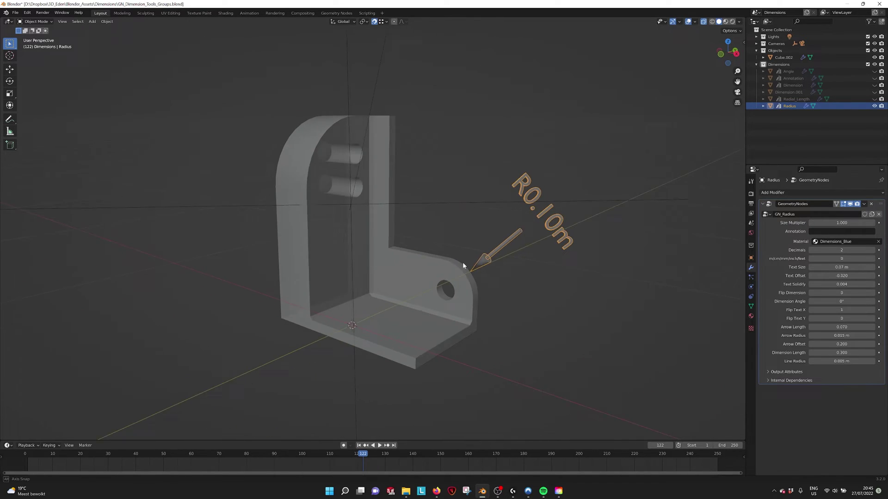
Hide Radius, show and select the Width dimension, and turn off X-ray with Alt+Z.
middle_drag(420, 234, 441, 216)
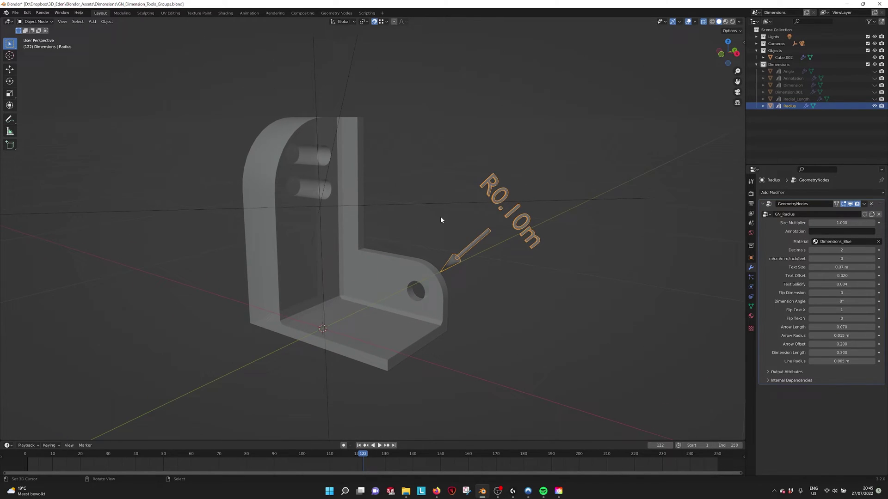
click(874, 106)
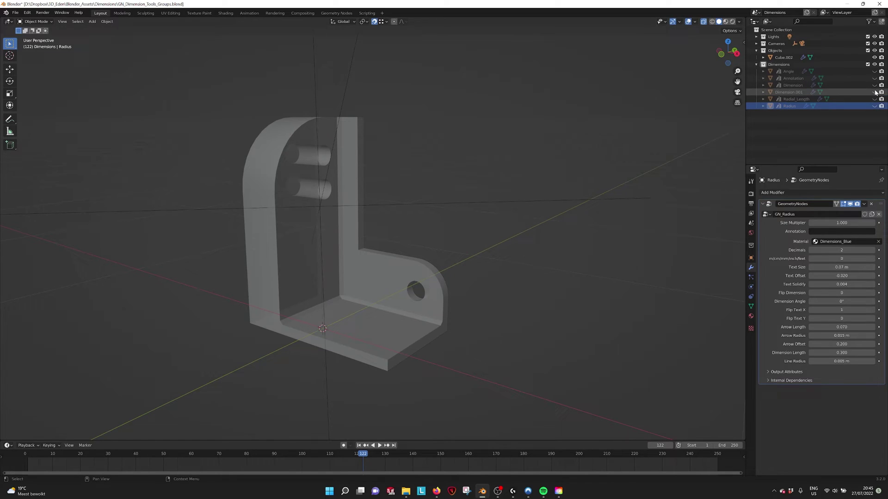
click(874, 85)
click(794, 84)
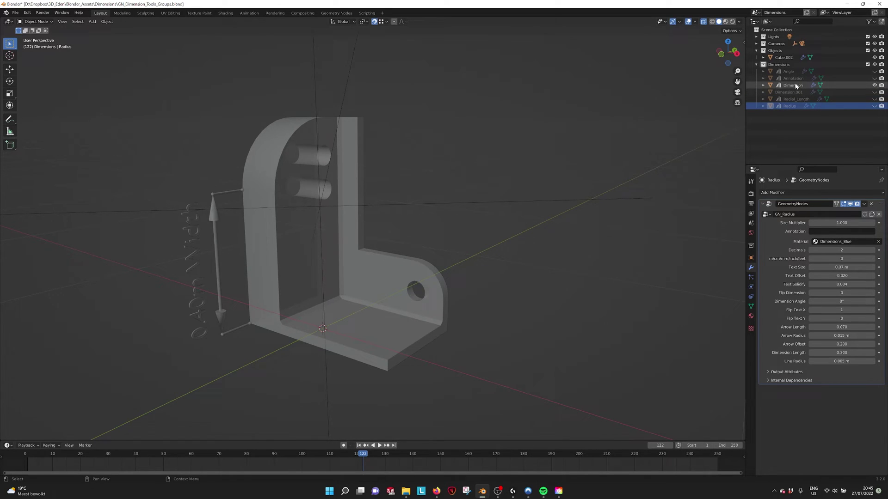
shift+middle_drag(486, 169, 516, 153)
key(alt+z)
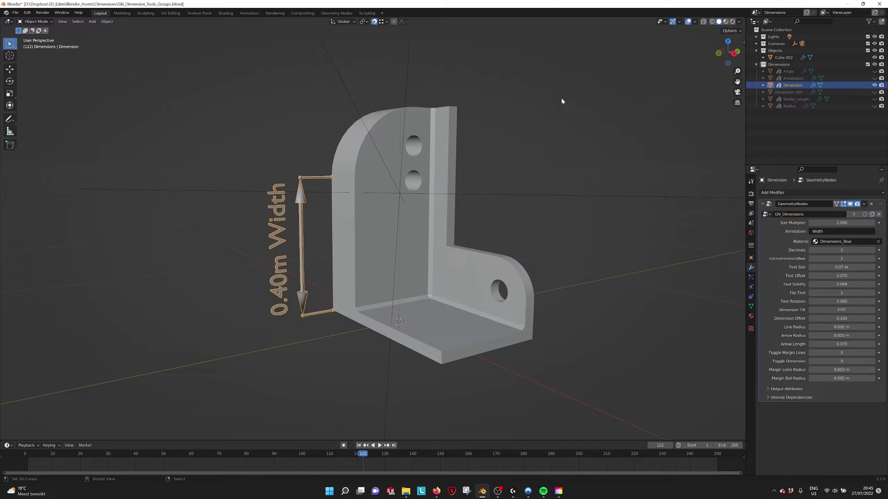
click(726, 22)
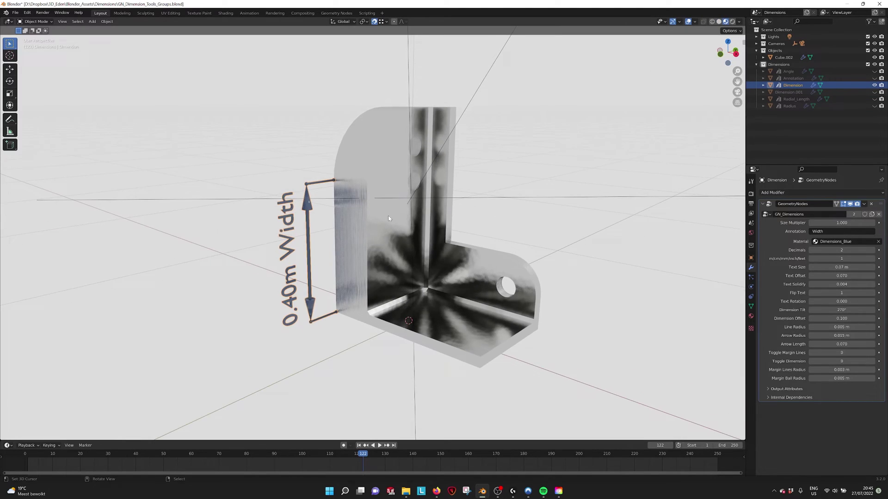
scroll(388, 216, up, 2)
scroll(414, 217, up, 2)
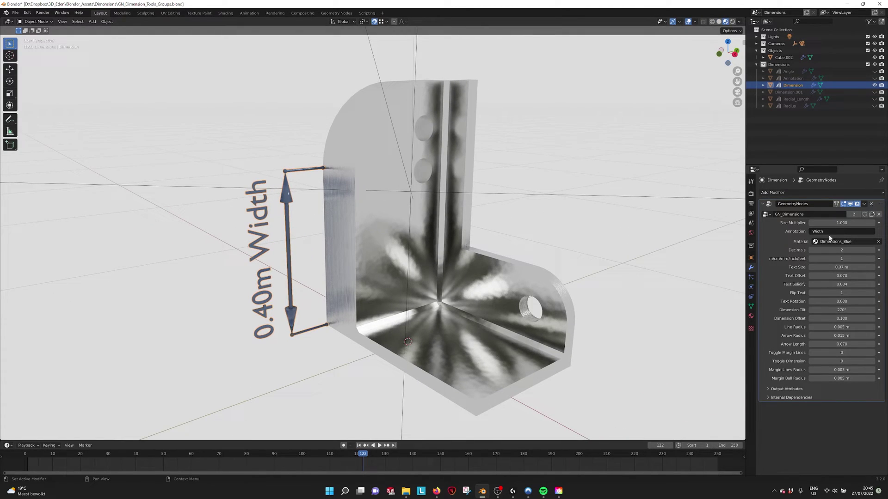
scroll(583, 219, down, 2)
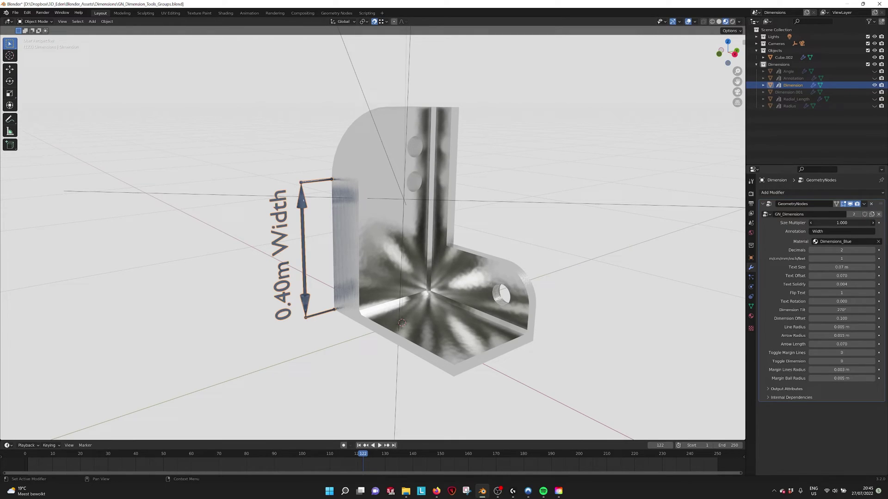
mouse_move(841, 223)
mouse_down()
mouse_move(875, 222)
mouse_move(841, 223)
mouse_up()
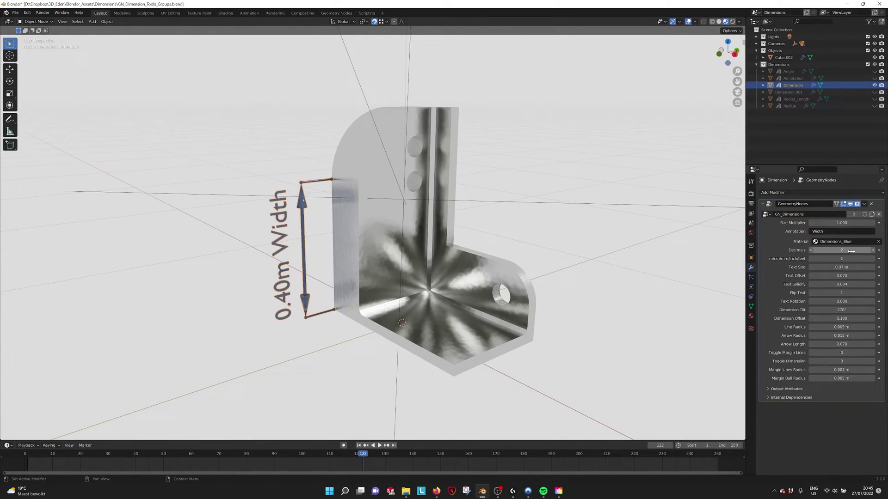
drag(844, 257, 847, 255)
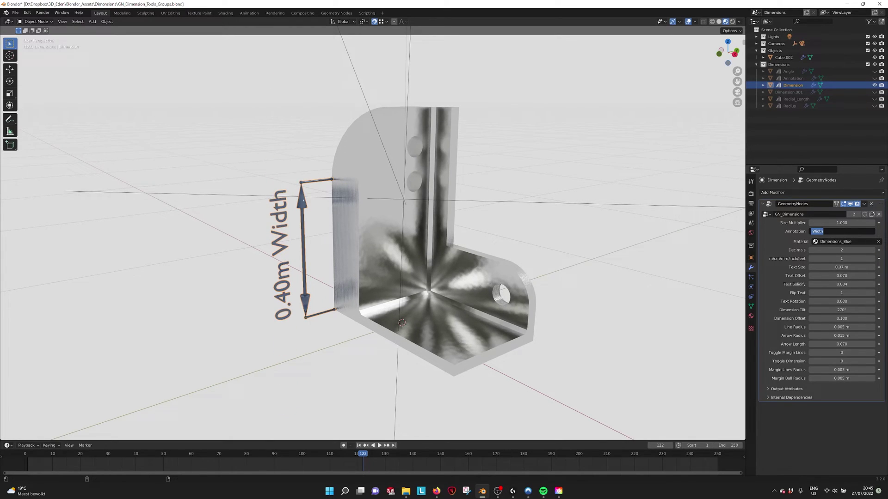
text(Height)
key(Return)
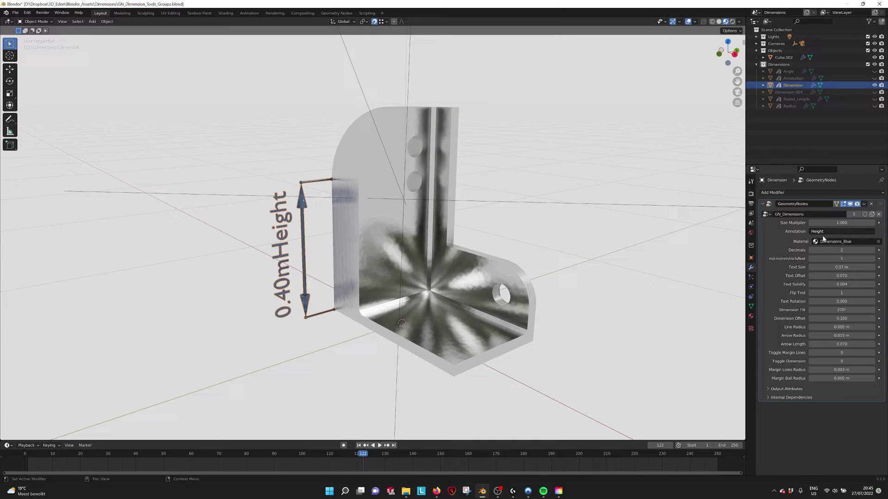
key(Return)
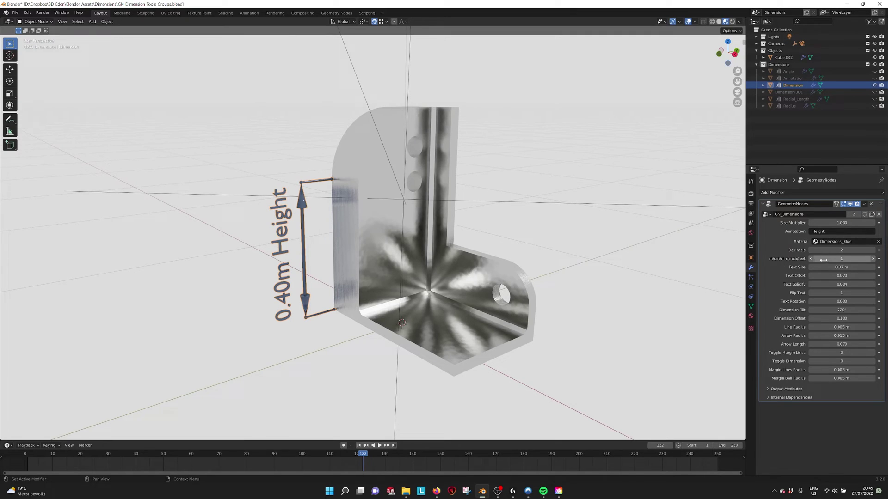
click(874, 258)
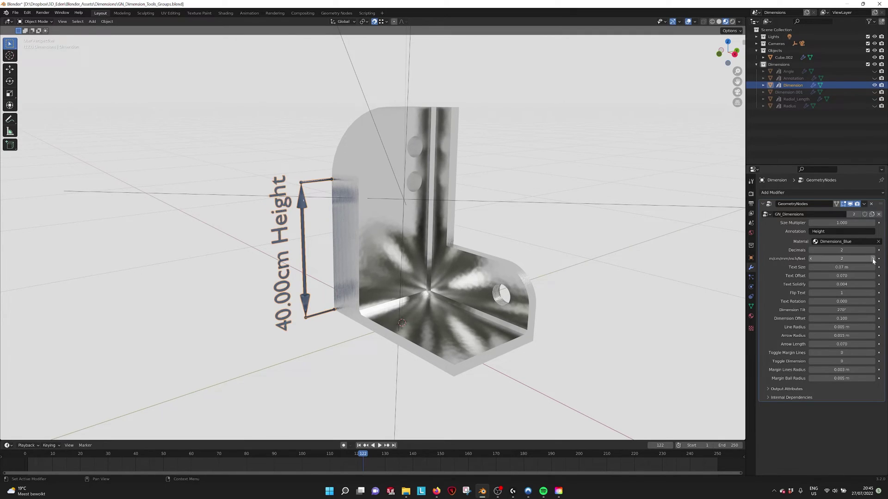
click(873, 259)
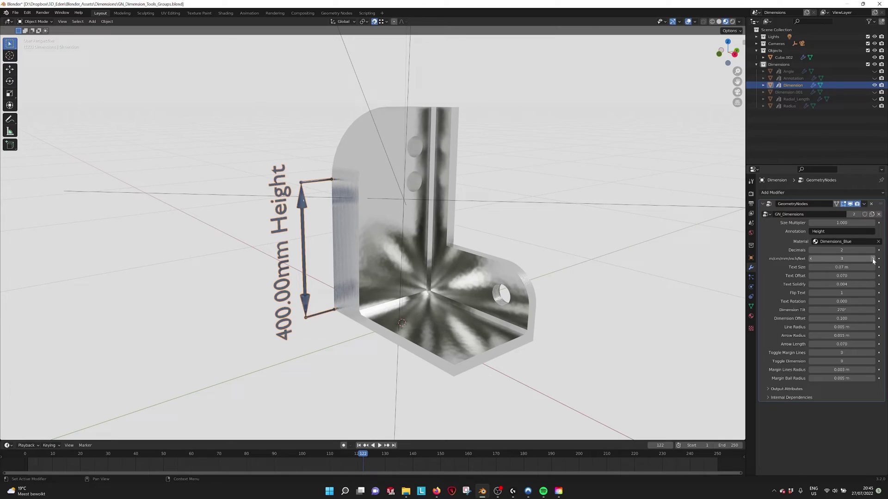
click(873, 259)
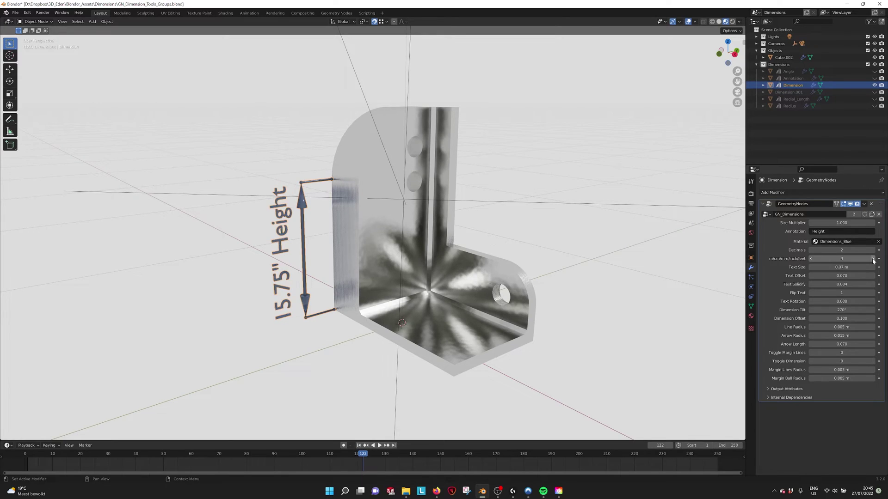
click(811, 259)
mouse_move(811, 259)
mouse_down()
mouse_move(777, 259)
mouse_move(879, 295)
mouse_move(828, 301)
mouse_move(884, 301)
mouse_up()
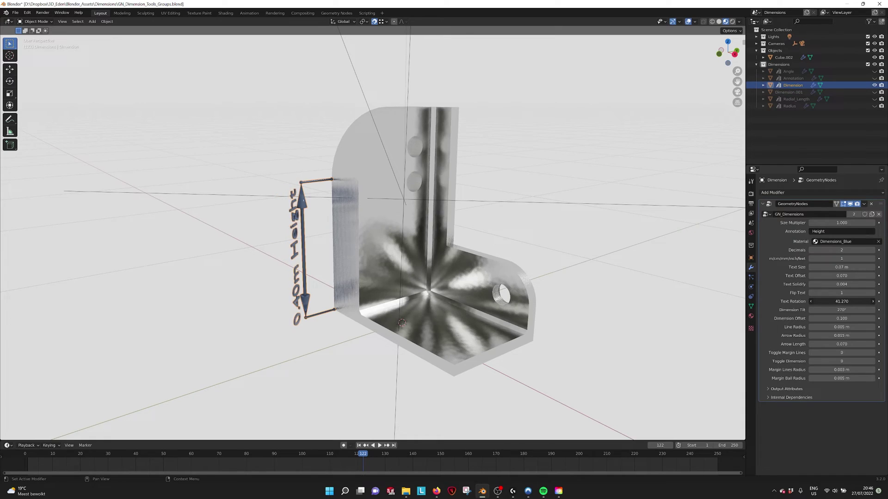
mouse_move(841, 302)
mouse_down()
mouse_move(874, 301)
mouse_move(864, 301)
mouse_up()
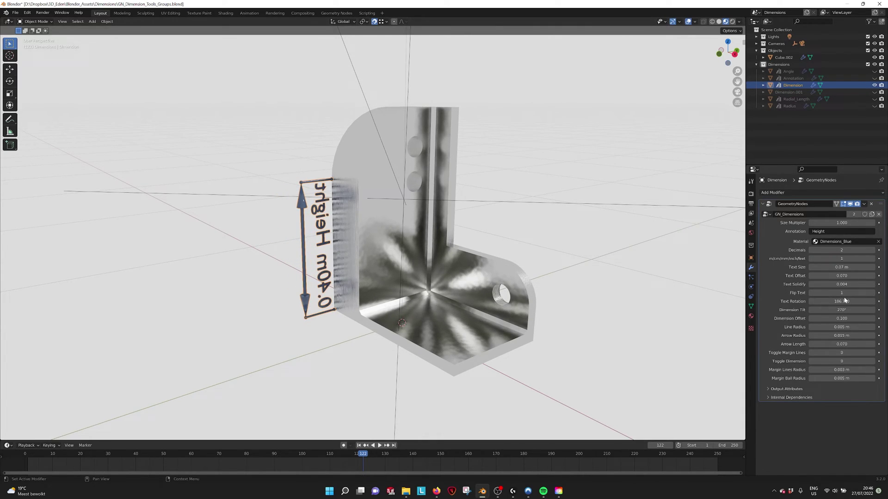
key(BackSpace)
drag(841, 310, 817, 309)
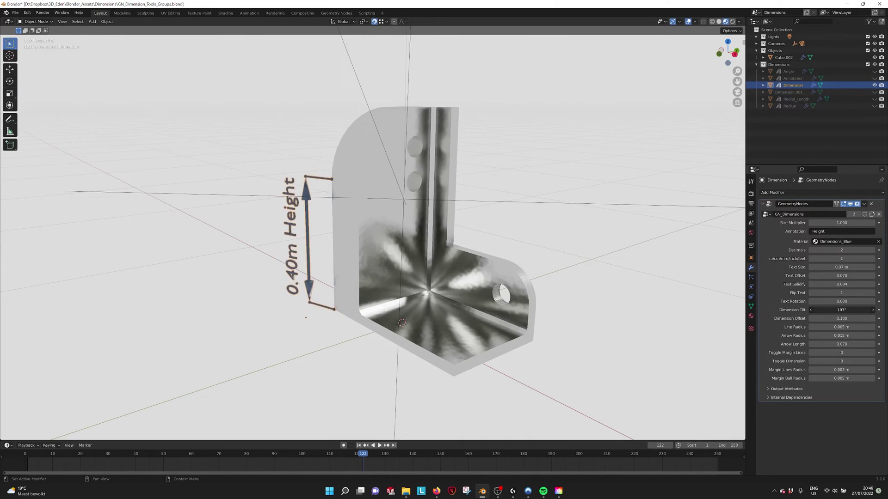
key(ctrl+z)
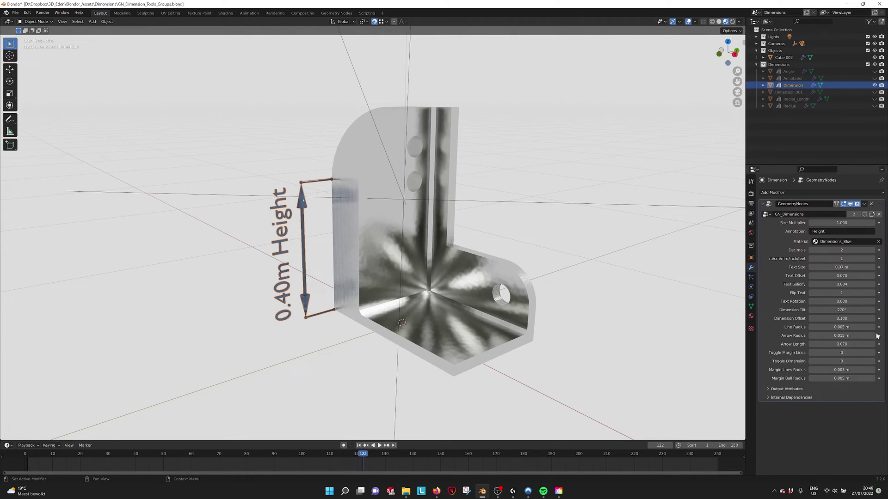
Try a larger Dimension Offset and Arrow Radius on the Height dimension, undoing both changes.
drag(841, 318, 860, 318)
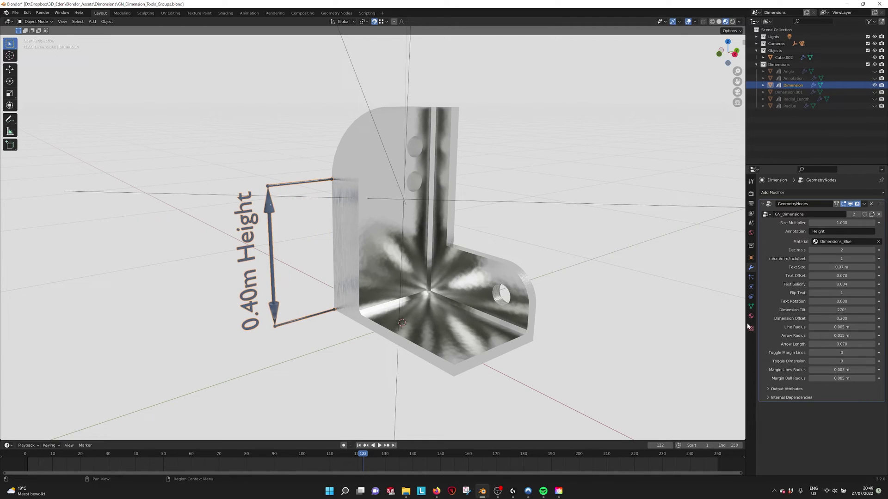
key(ctrl+z)
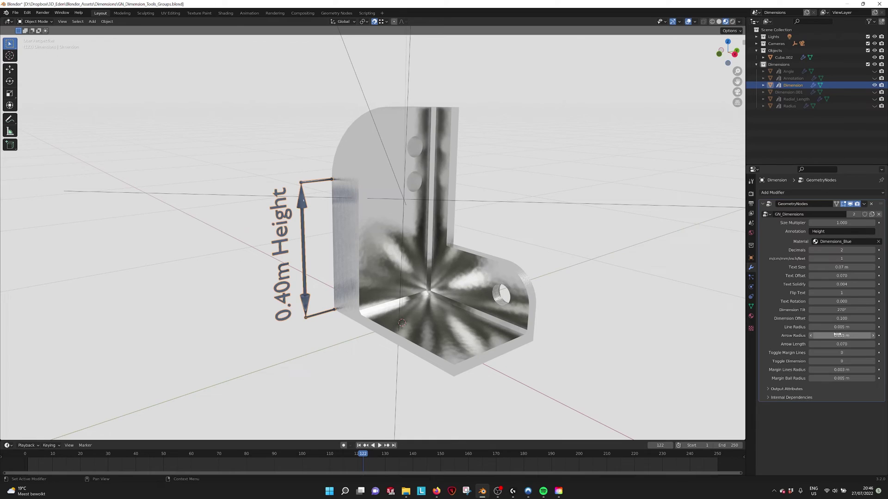
drag(836, 335, 850, 335)
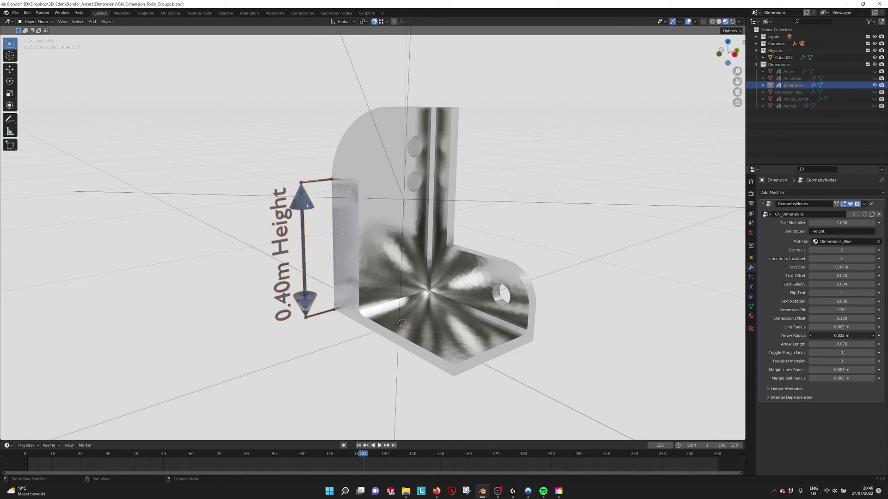
key(ctrl+z)
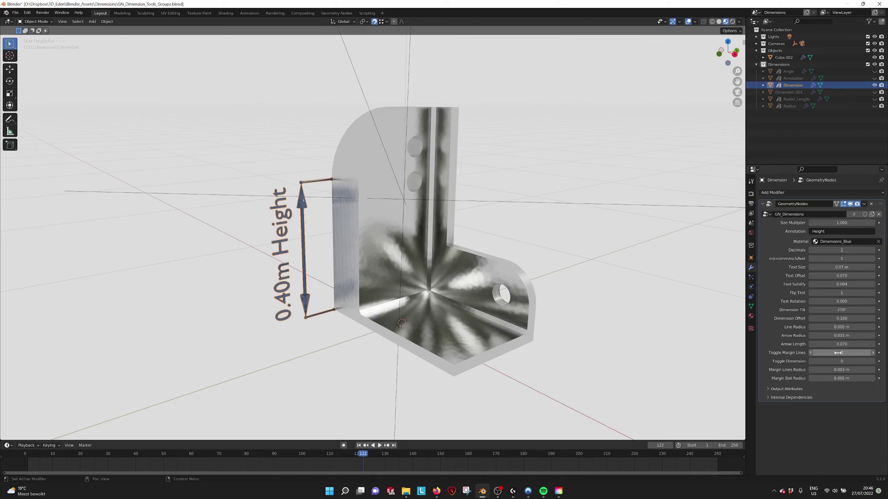
Turn the Height dimension's margin lines and 0.40m value off and back on, adjust Margin Lines Radius, then deselect.
click(873, 353)
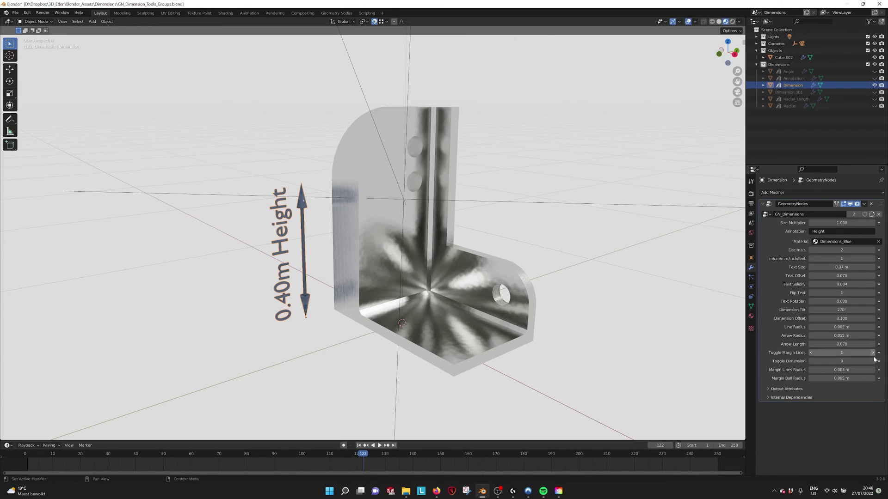
click(874, 362)
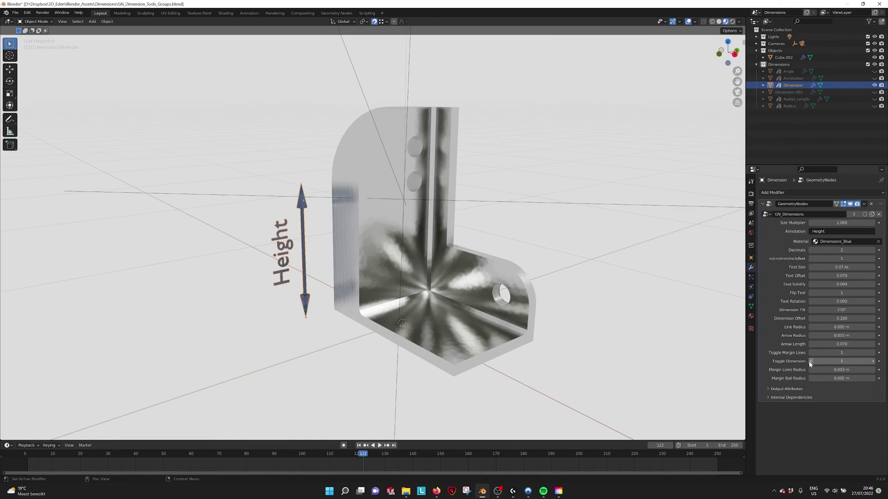
click(811, 362)
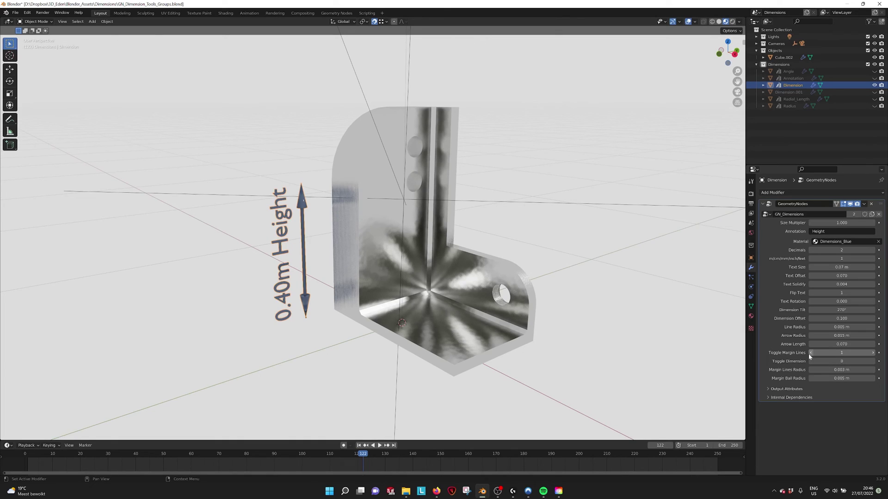
click(811, 353)
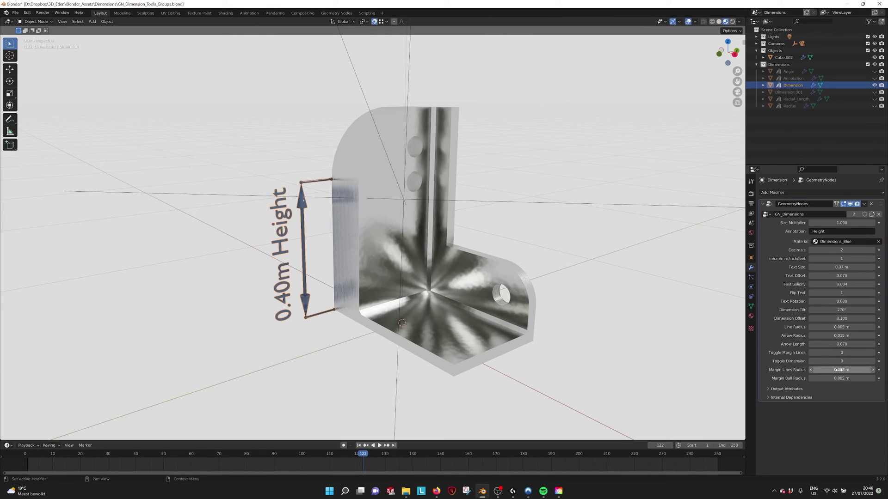
mouse_move(839, 369)
mouse_down()
mouse_move(829, 370)
mouse_move(839, 378)
mouse_up()
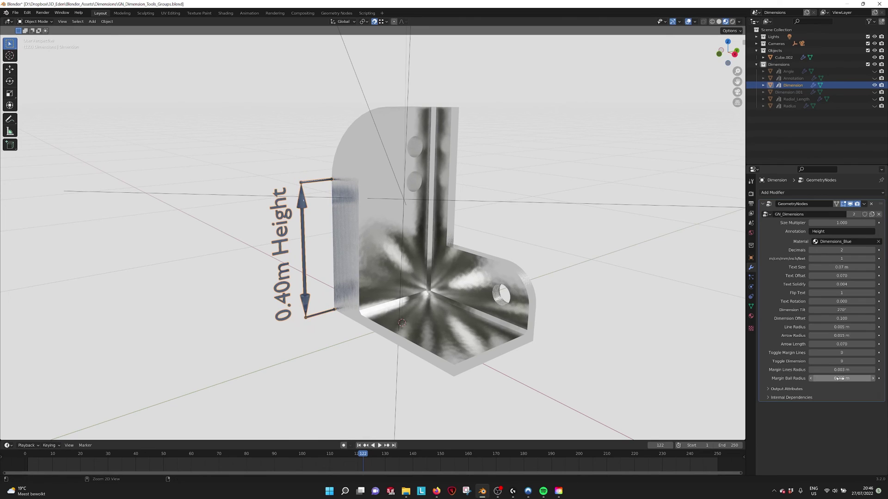
click(436, 205)
Orbit the bracket and set Outliner visibility so Brushed, Length, Height, 90° Corner and R0.10m all show.
middle_drag(349, 181, 416, 192)
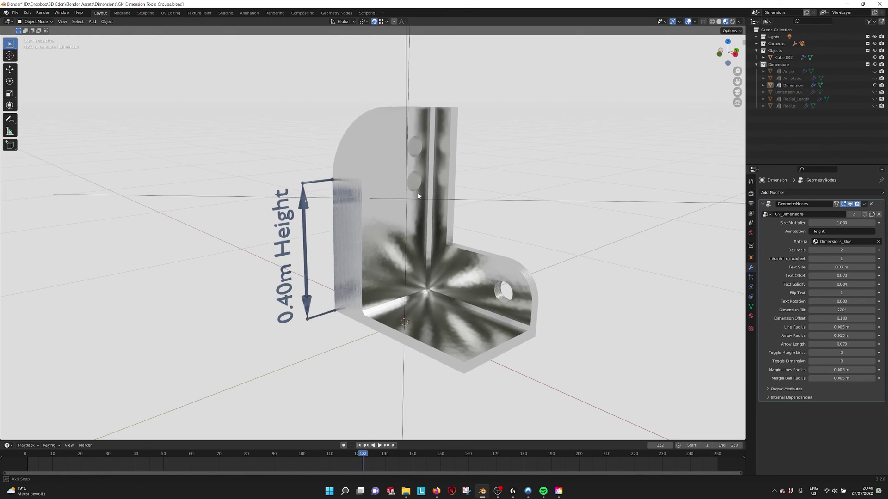
middle_drag(573, 219, 543, 231)
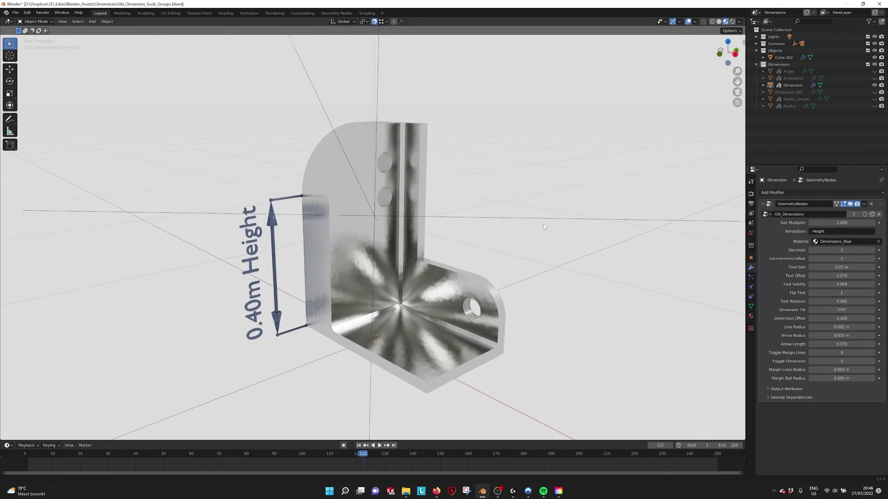
click(874, 85)
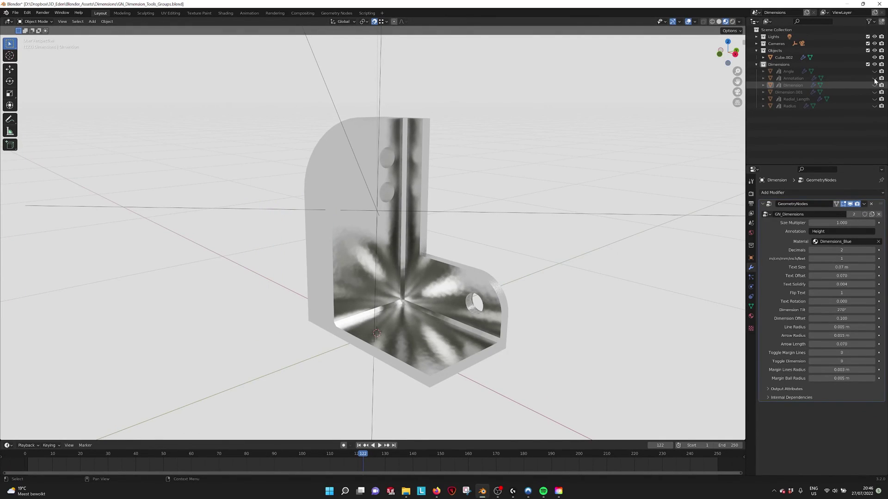
click(793, 78)
mouse_move(510, 111)
middle_down()
mouse_move(435, 142)
mouse_move(654, 213)
middle_up()
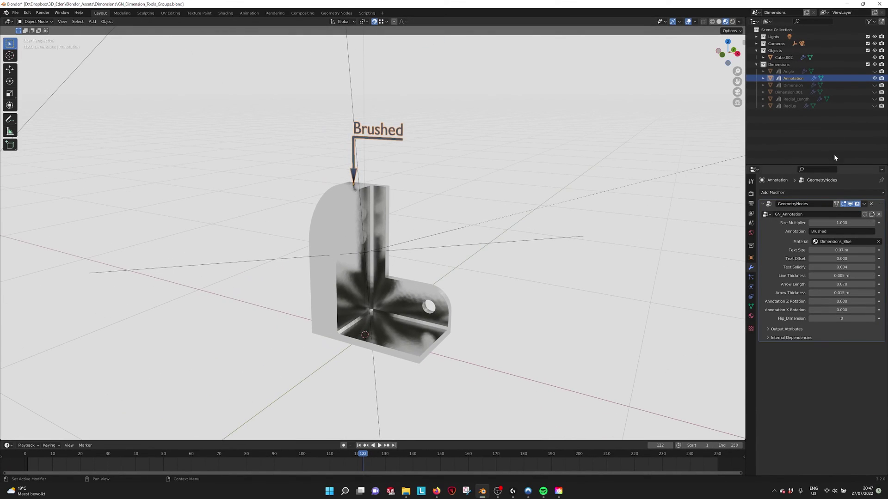
click(874, 77)
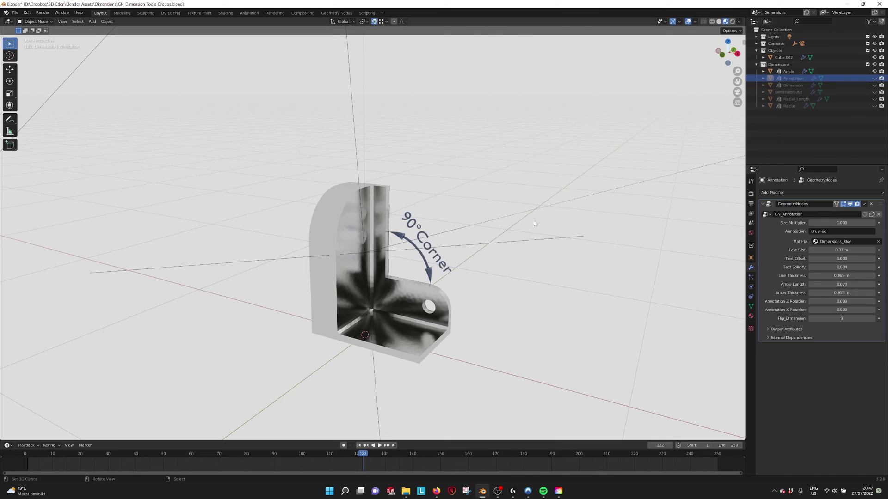
click(874, 78)
drag(874, 85, 875, 106)
mouse_move(625, 208)
middle_down()
mouse_move(502, 222)
mouse_move(517, 213)
middle_up()
scroll(502, 222, up, 3)
scroll(504, 217, down, 3)
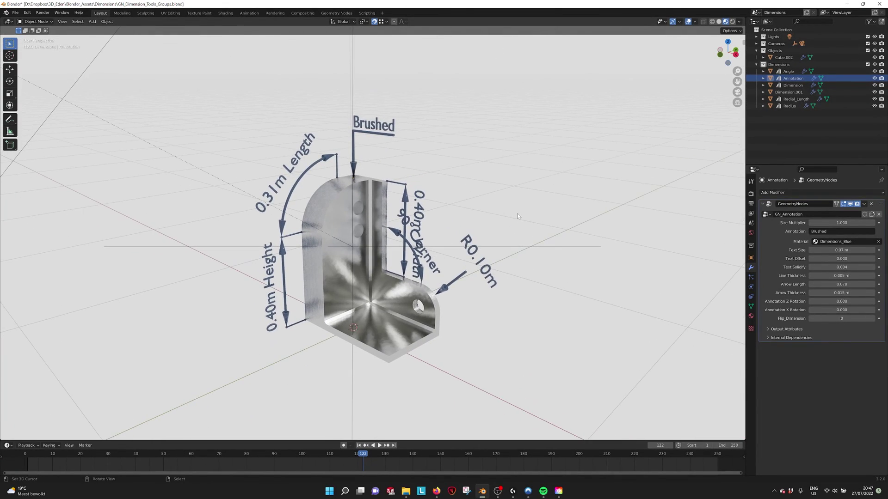